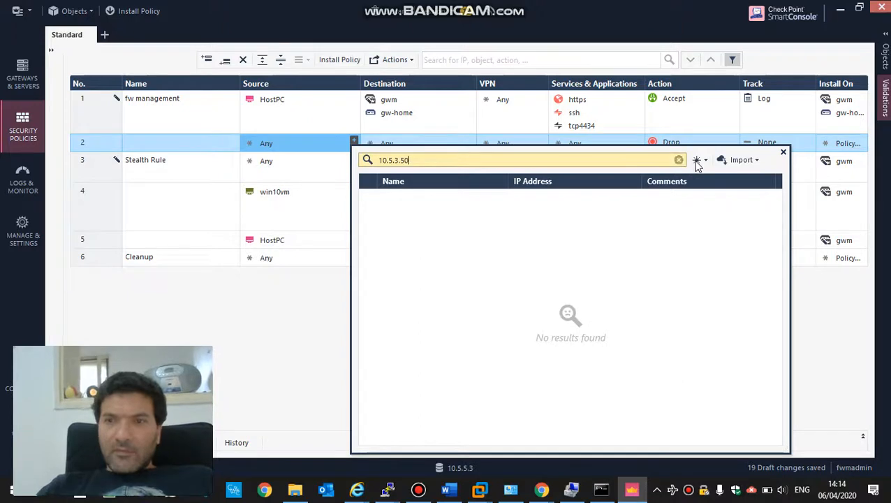
- Start a new Host object and enter IPv4 address 10.5.3.50
{"action": "left_click", "coordinate": [698, 160]}
{"action": "left_click", "coordinate": [700, 176]}
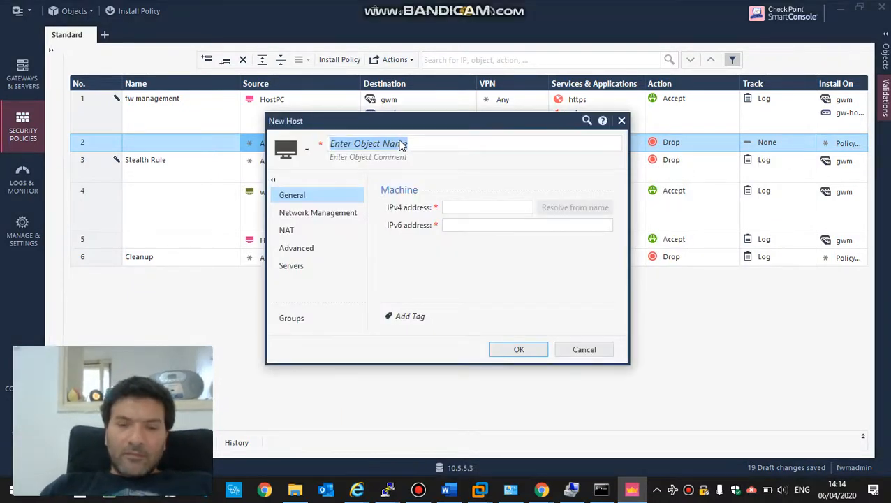
{"action": "type", "text": "home-"}
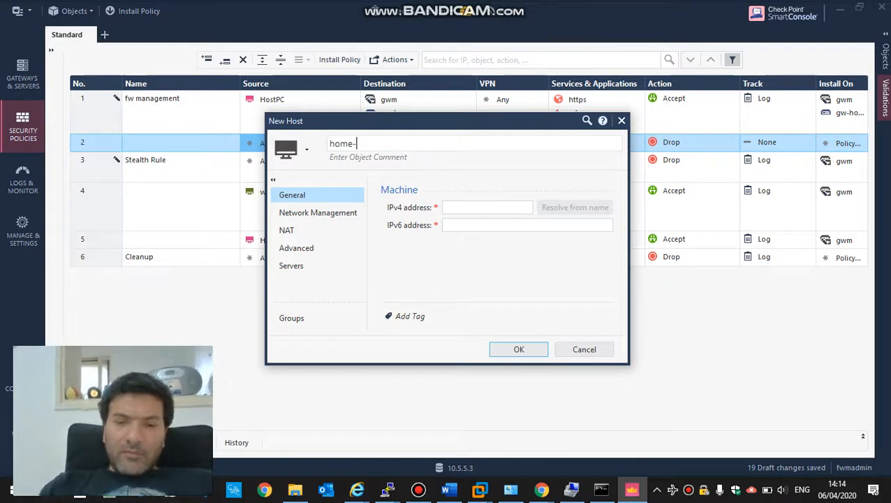
{"action": "type", "text": "lap"}
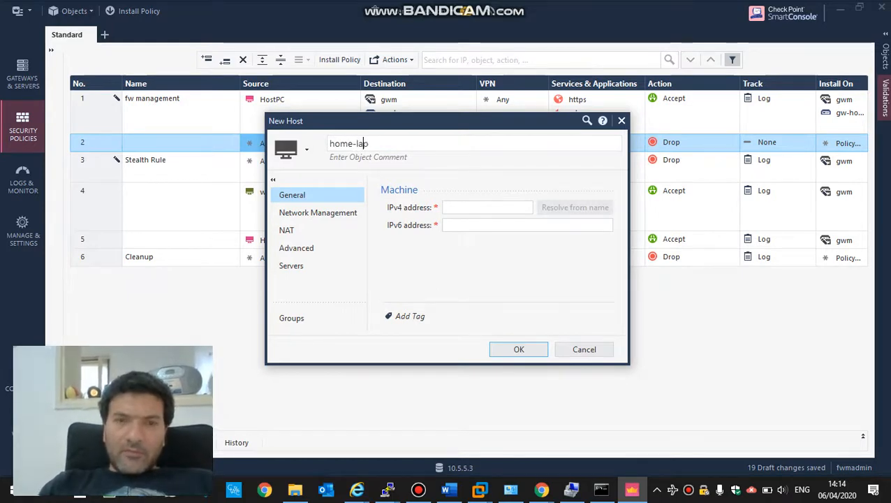
{"action": "left_click", "coordinate": [463, 206]}
{"action": "type", "text": "10."}
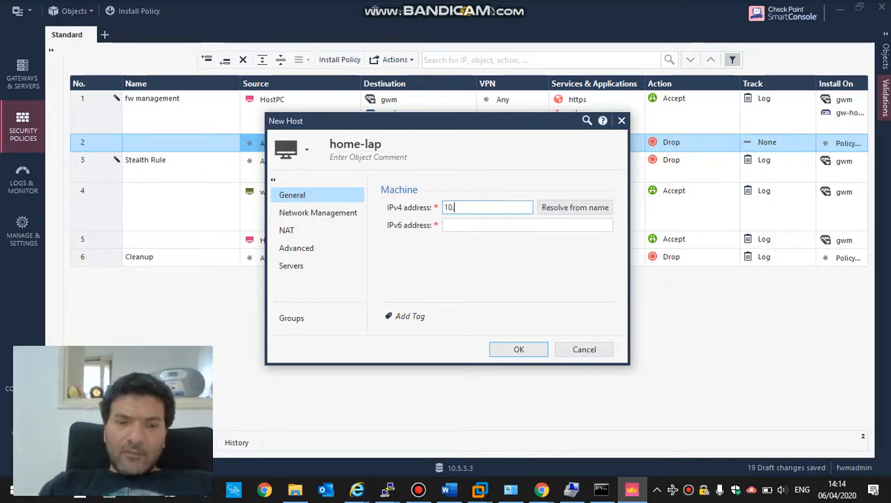
{"action": "type", "text": "5.3.50"}
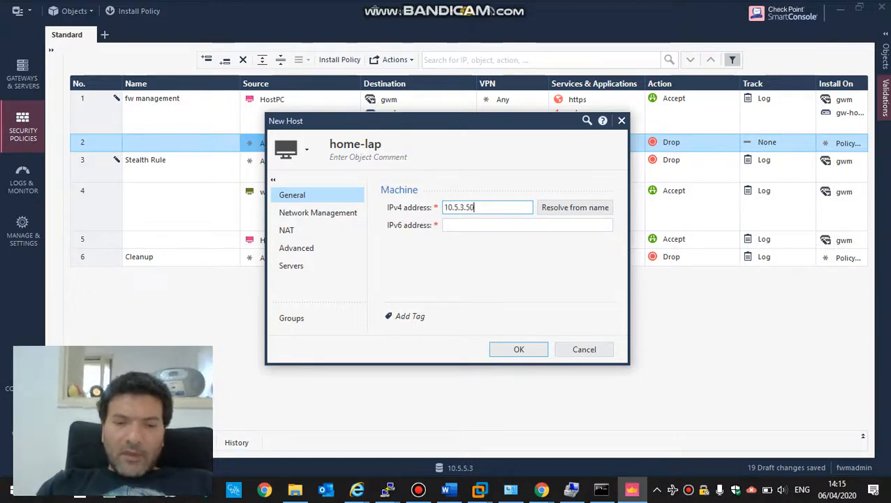
{"action": "key", "text": "super+d"}
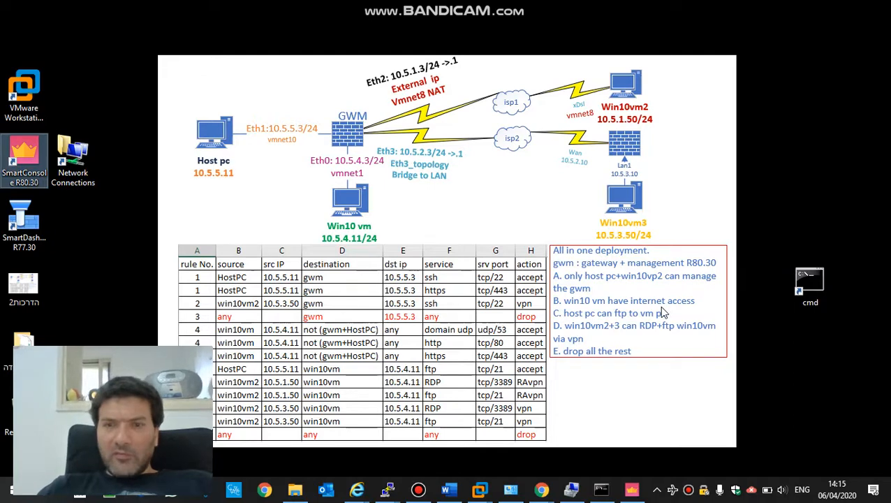
{"action": "key", "text": "super+d"}
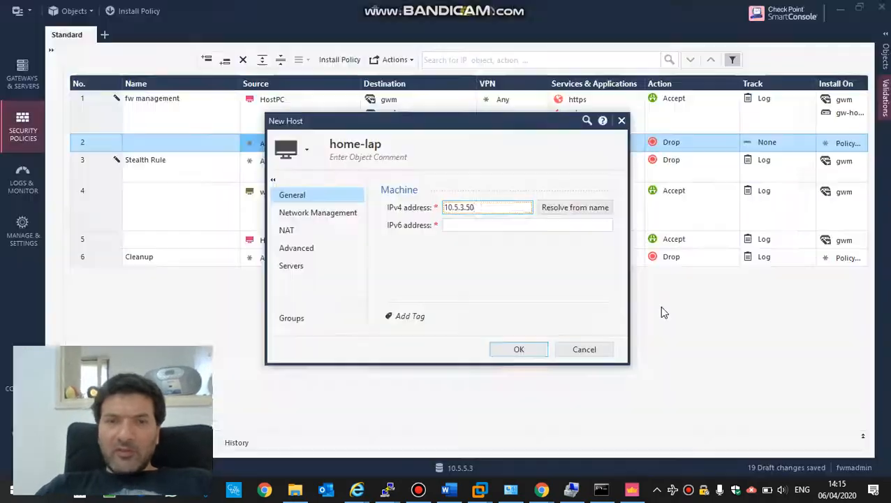
- Rename the host to win10vm3 and confirm creating it
{"action": "left_click", "coordinate": [452, 148]}
{"action": "type", "text": "win"}
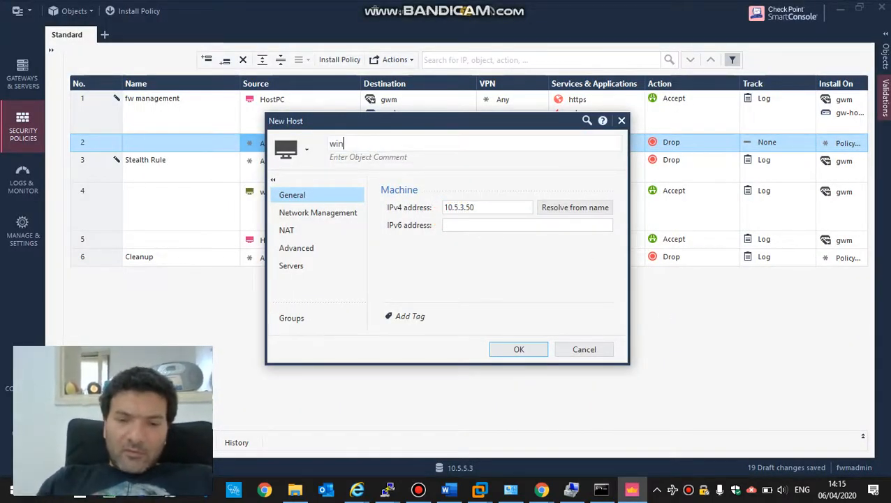
{"action": "type", "text": "10vm3"}
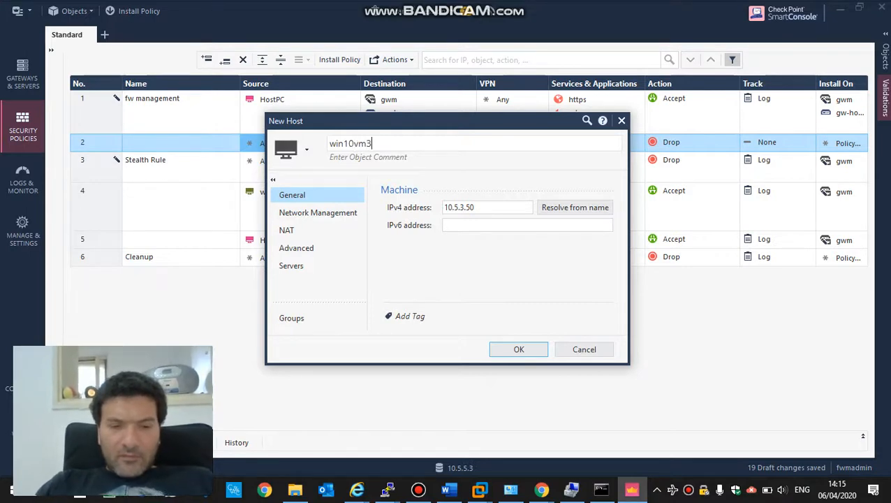
{"action": "key", "text": "super+d"}
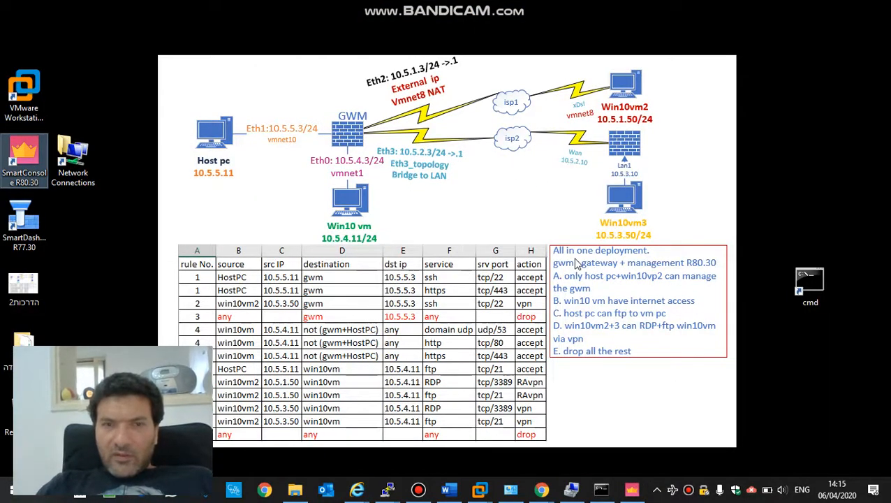
{"action": "key", "text": "super+d"}
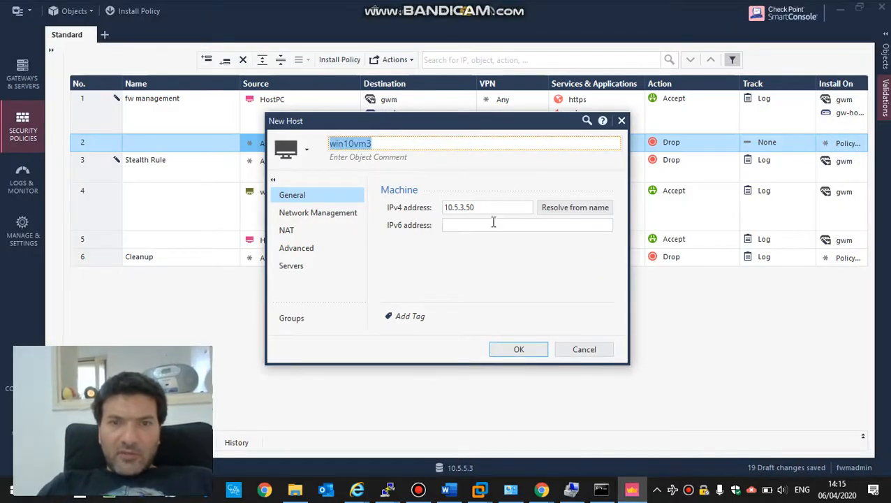
{"action": "left_click", "coordinate": [513, 349]}
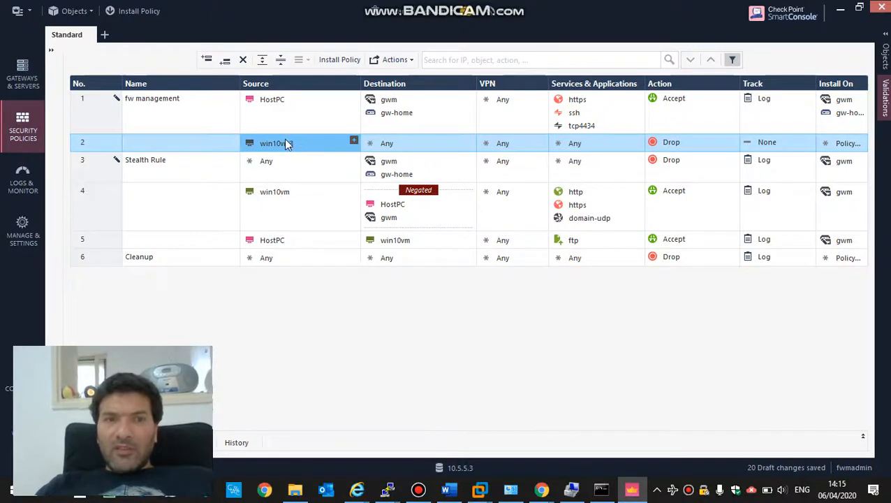
- Give rule 2 destination gw-home, action Accept, track Log, and install target gw-home
{"action": "left_click_drag", "start_coordinate": [284, 143], "coordinate": [405, 145]}
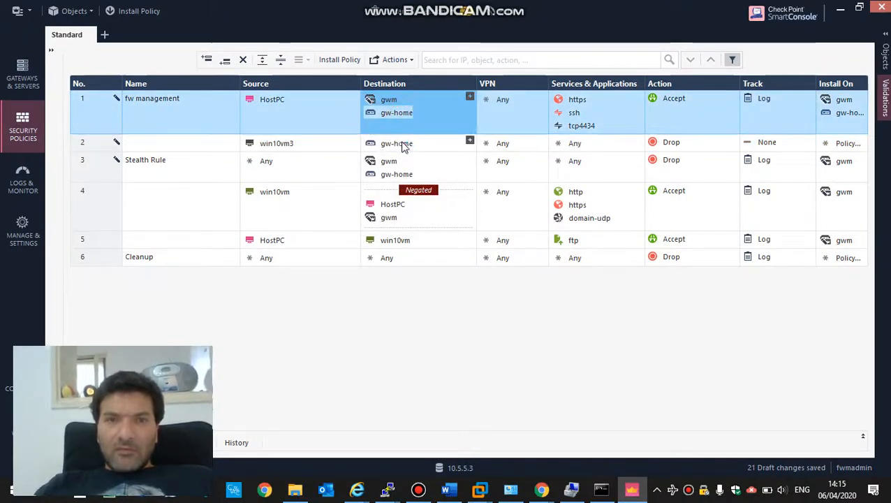
{"action": "left_click", "coordinate": [707, 143]}
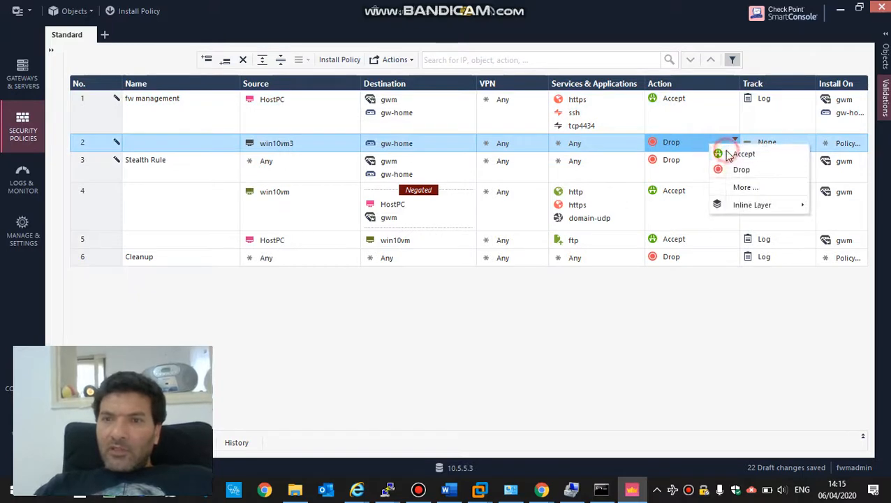
{"action": "left_click", "coordinate": [742, 154]}
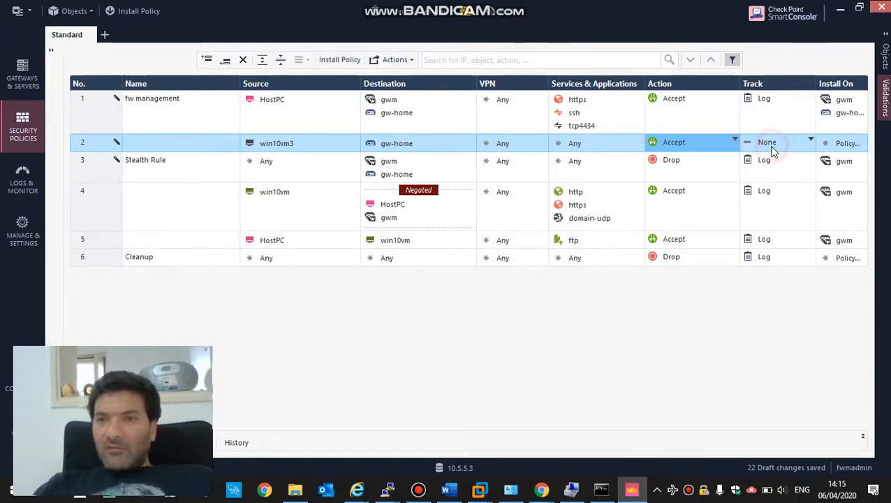
{"action": "left_click", "coordinate": [774, 145]}
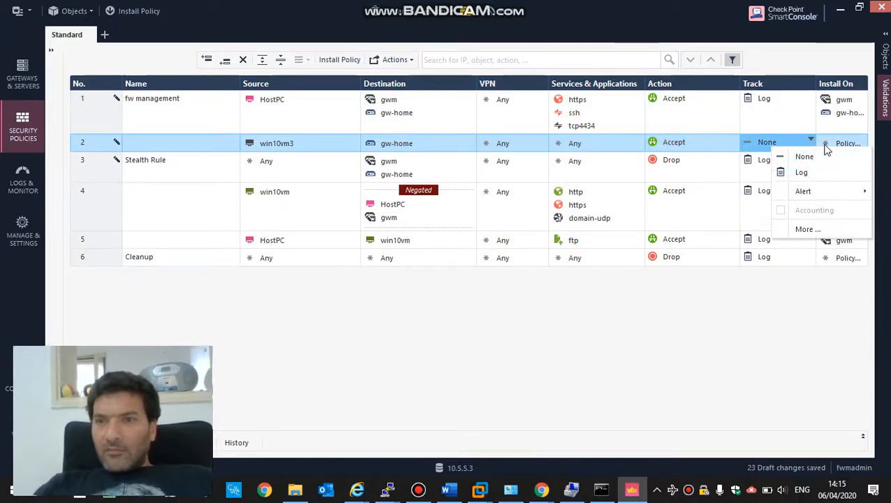
{"action": "left_click", "coordinate": [801, 173]}
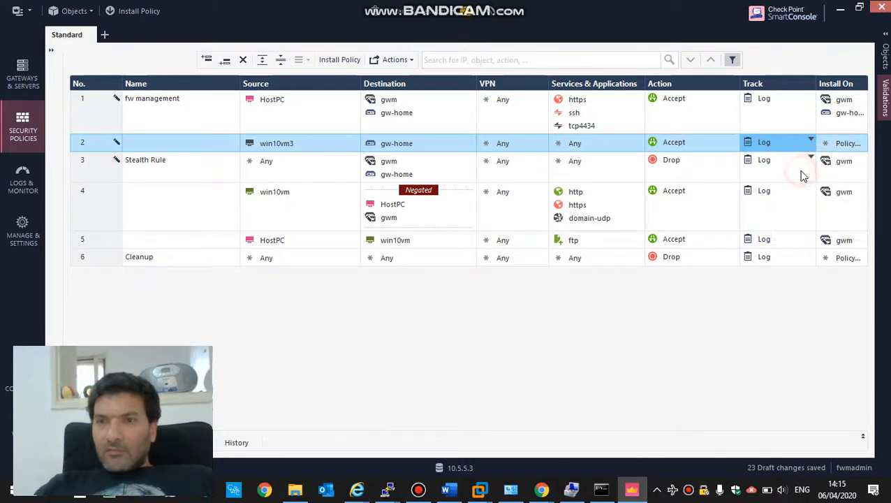
{"action": "left_click", "coordinate": [835, 118]}
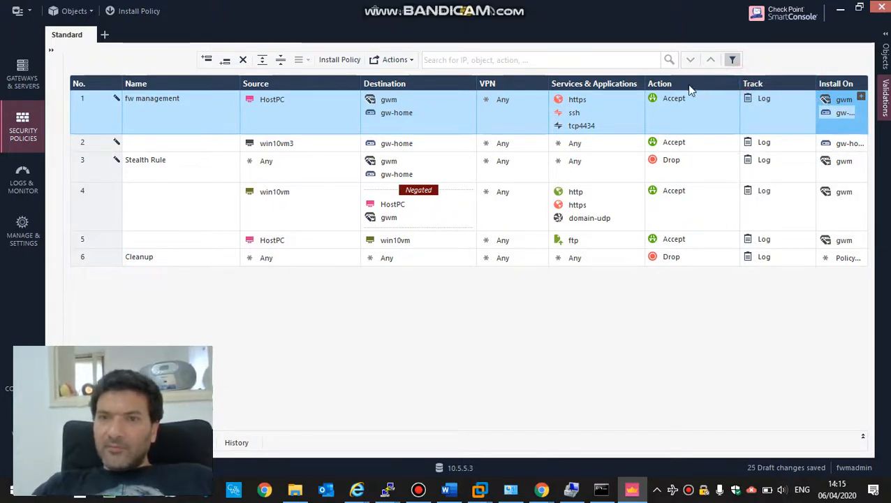
- Narrow the Services & Applications column
{"action": "left_click", "coordinate": [644, 84]}
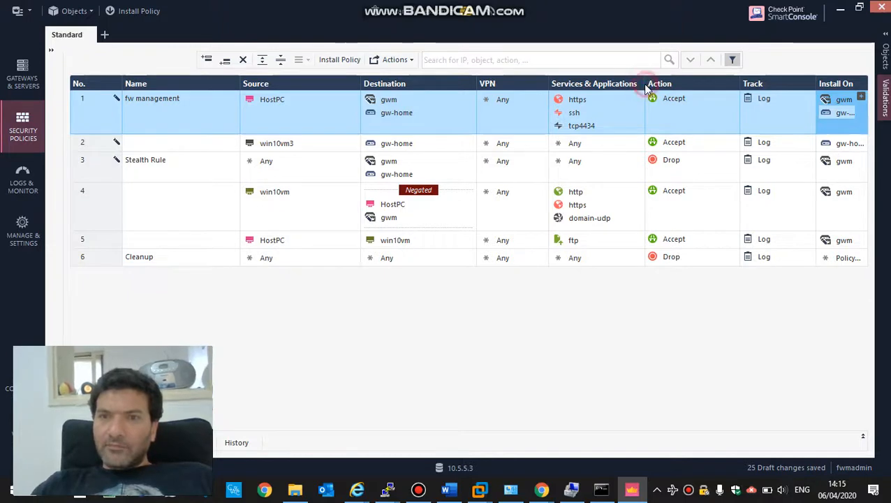
{"action": "left_click", "coordinate": [643, 84]}
{"action": "left_click_drag", "start_coordinate": [643, 83], "coordinate": [620, 84]}
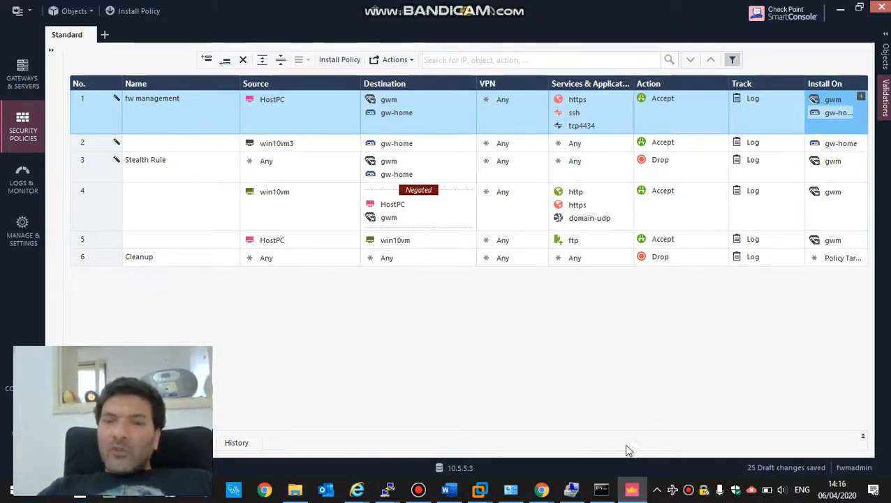
- Copy the ssh and tcp4434 services into rule 2's Services
{"action": "left_click", "coordinate": [417, 489]}
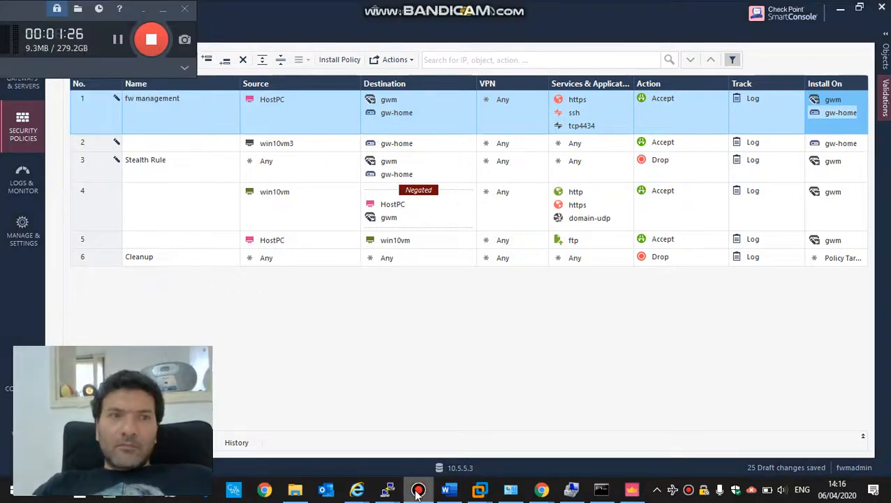
{"action": "left_click", "coordinate": [417, 490]}
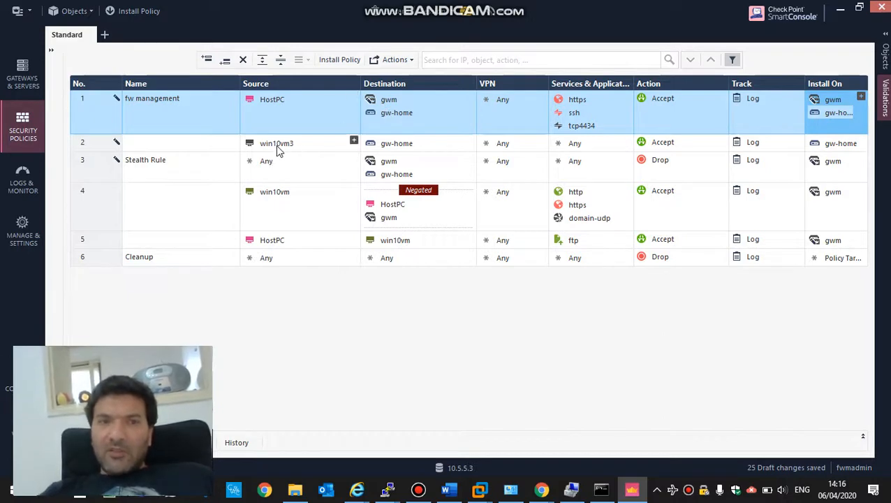
{"action": "mouse_move", "coordinate": [405, 144]}
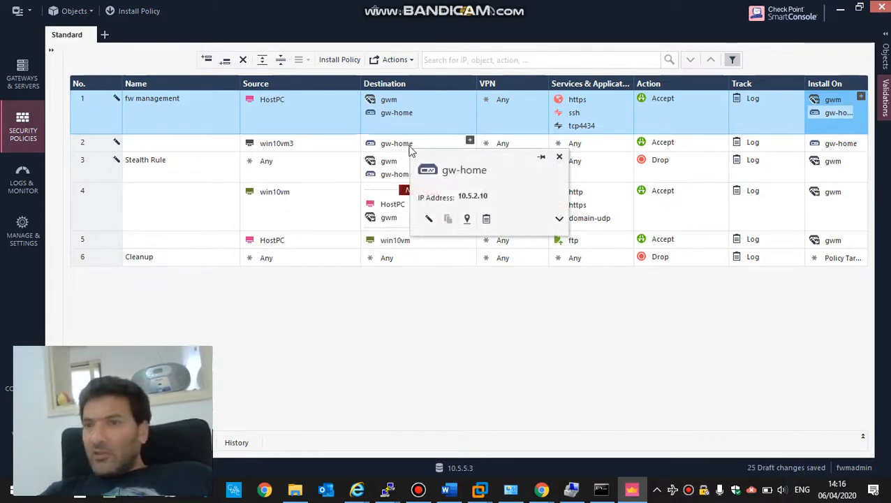
{"action": "left_click", "coordinate": [575, 113]}
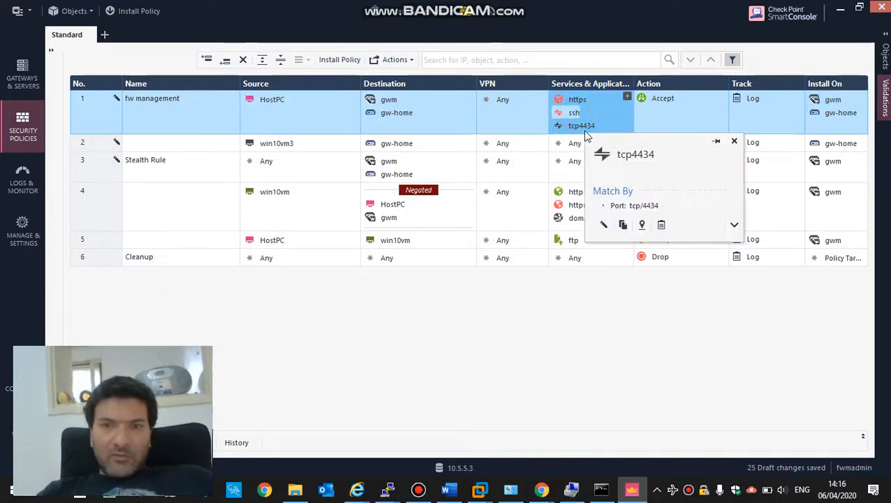
{"action": "left_click", "coordinate": [578, 130], "text": "ctrl"}
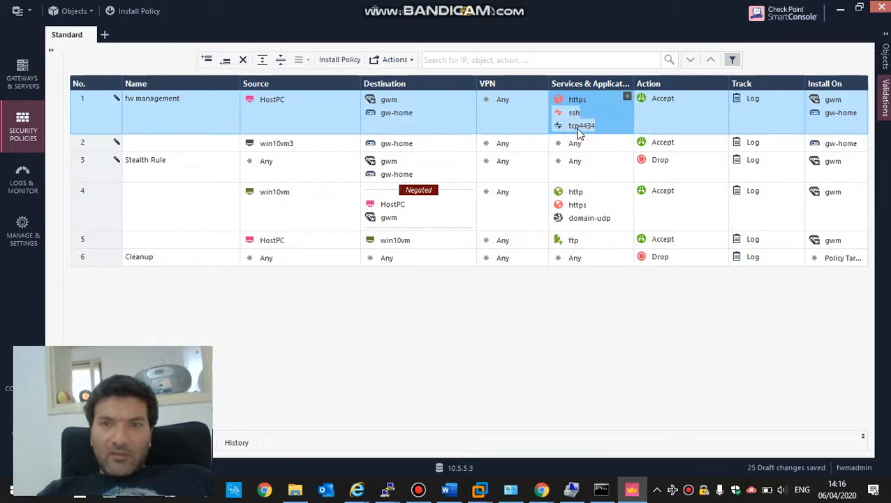
{"action": "left_click_drag", "start_coordinate": [578, 130], "coordinate": [578, 145]}
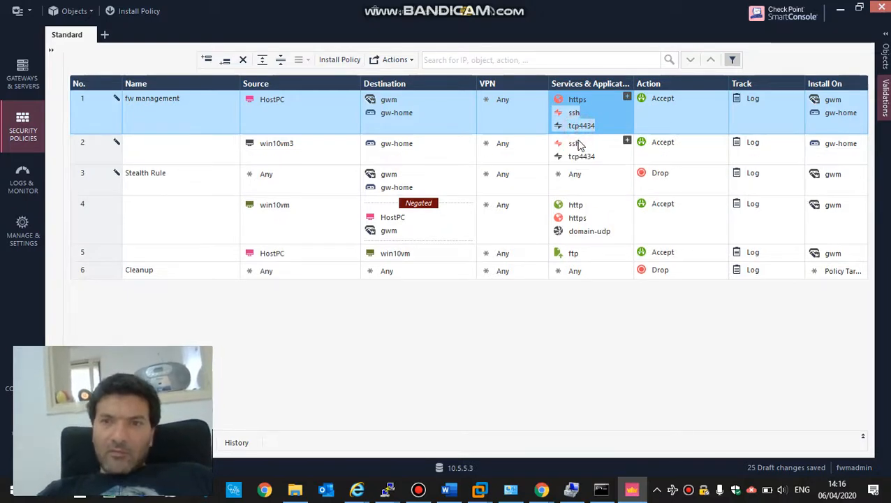
- Add echo-request to rule 1's services and copy it into rule 2
{"action": "left_click", "coordinate": [628, 98]}
{"action": "type", "text": "echo"}
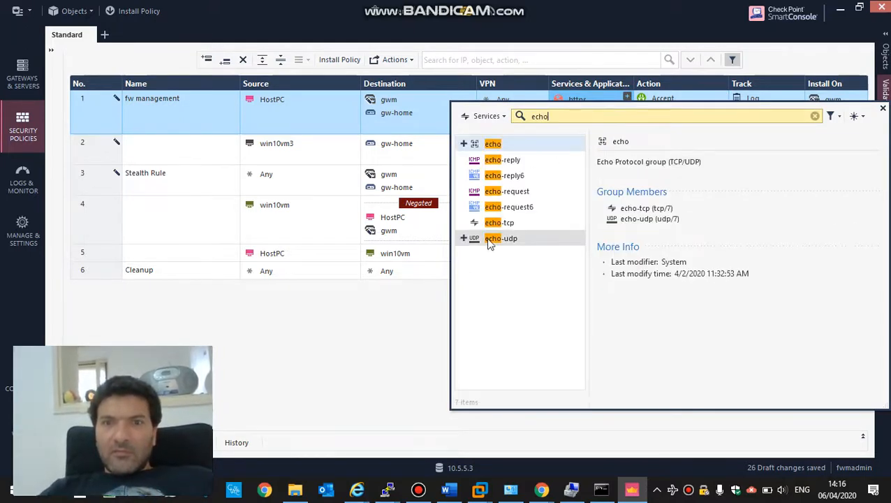
{"action": "left_click", "coordinate": [463, 191]}
{"action": "left_click", "coordinate": [422, 119]}
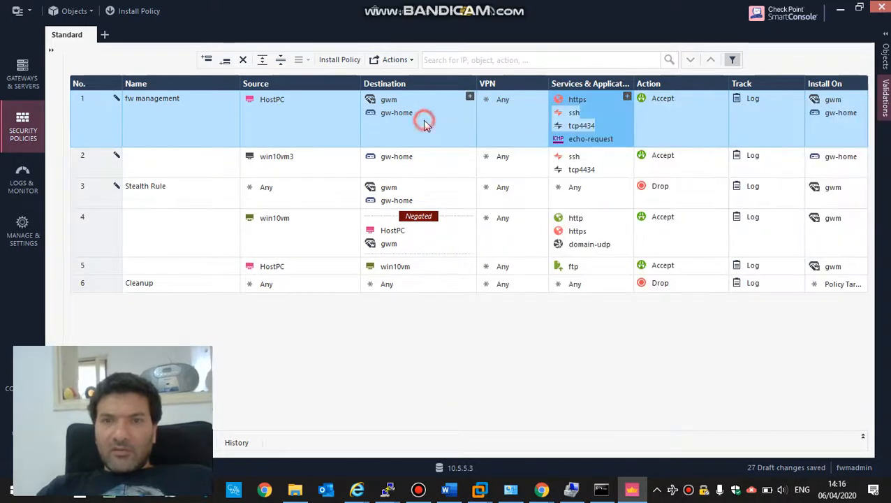
{"action": "left_click", "coordinate": [566, 139]}
{"action": "left_click_drag", "start_coordinate": [566, 139], "coordinate": [578, 163]}
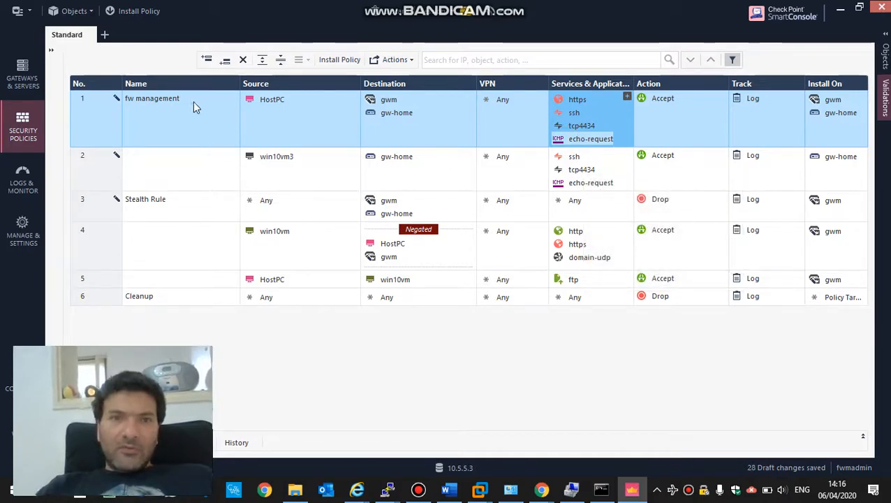
{"action": "left_click", "coordinate": [338, 62]}
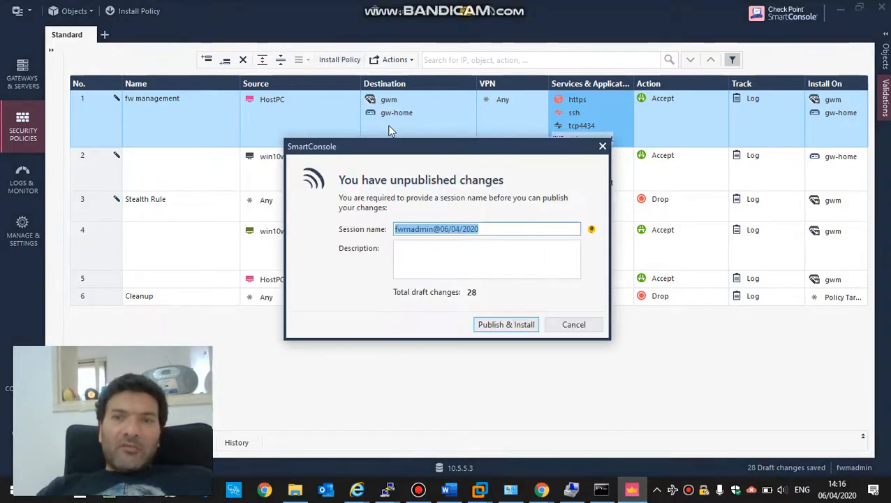
- Publish & Install the 28 draft changes, checking the gwm terminal while publishing finishes
{"action": "left_click", "coordinate": [501, 324]}
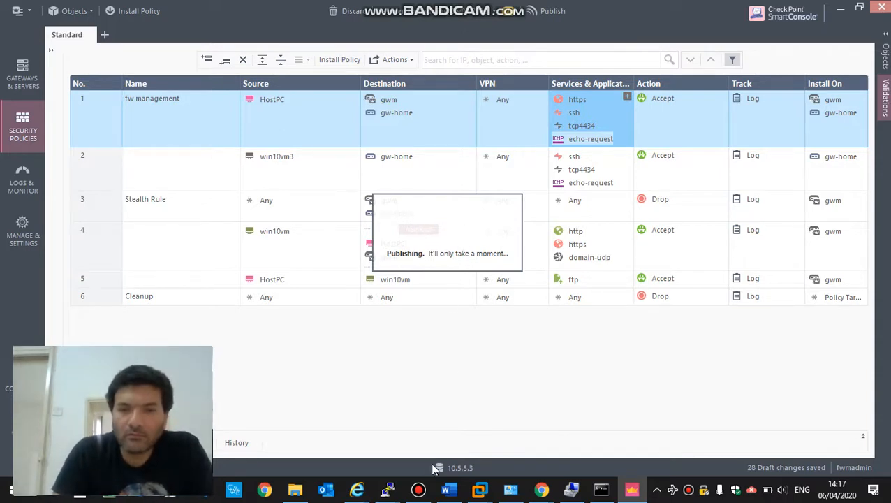
{"action": "mouse_move", "coordinate": [487, 495]}
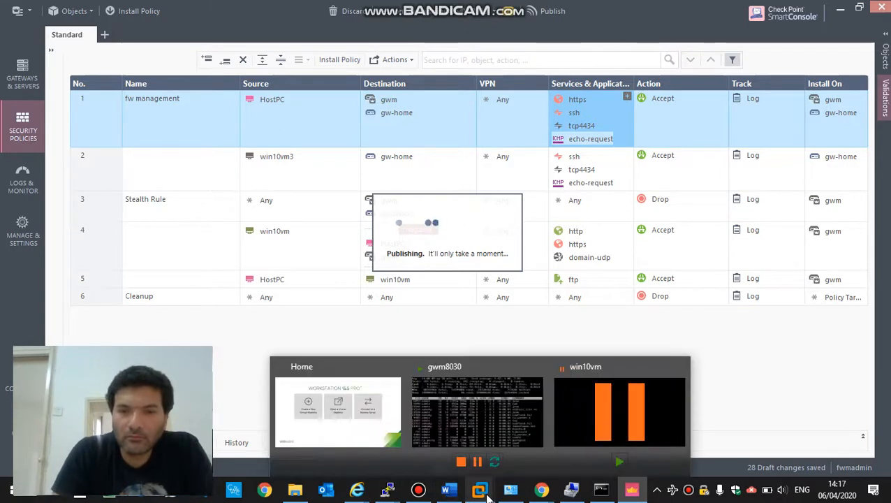
{"action": "mouse_move", "coordinate": [387, 490]}
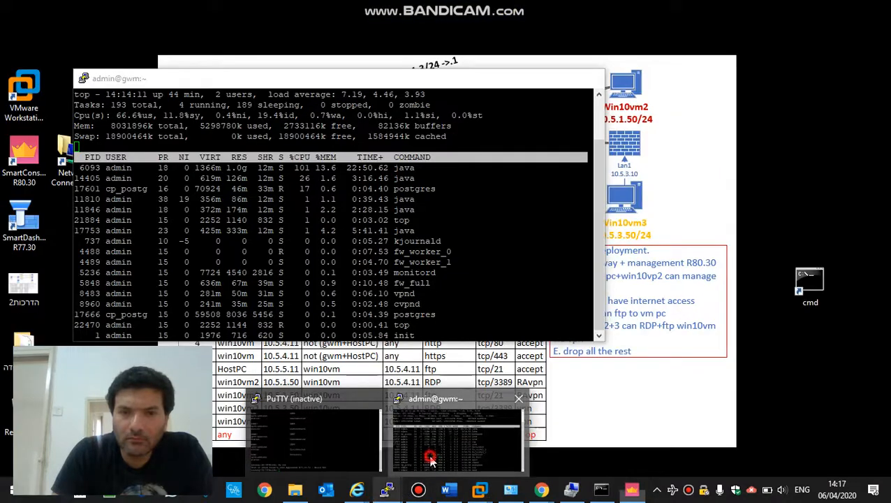
{"action": "left_click", "coordinate": [427, 458]}
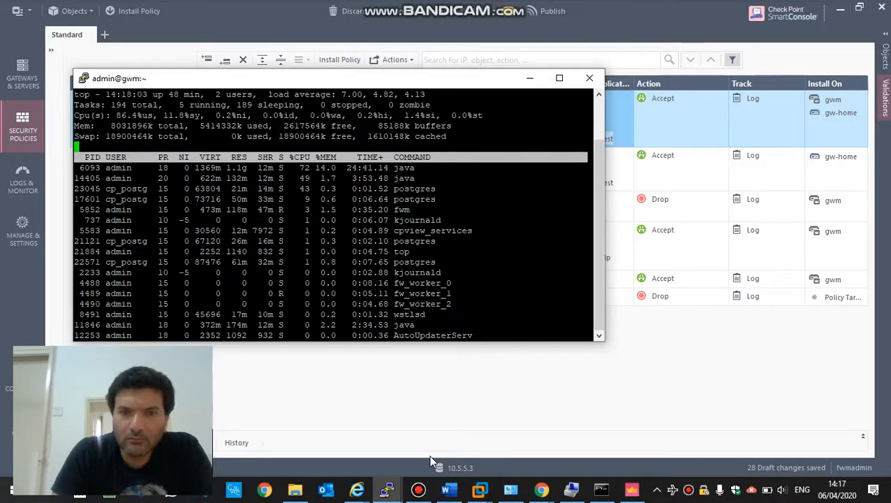
{"action": "left_click", "coordinate": [530, 79]}
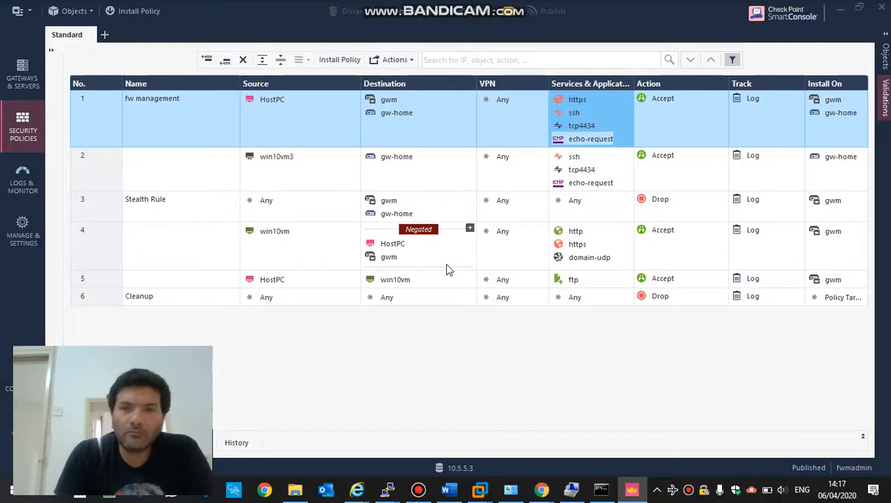
- Set the Standard policy's targets to specific gateways gw-home and gwm, then install
{"action": "key", "text": "ctrl+shift+Return"}
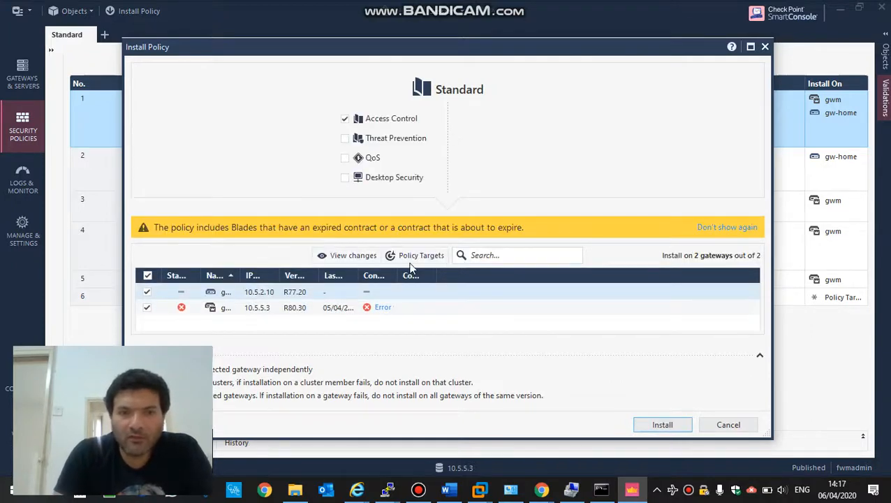
{"action": "left_click_drag", "start_coordinate": [244, 279], "coordinate": [276, 281]}
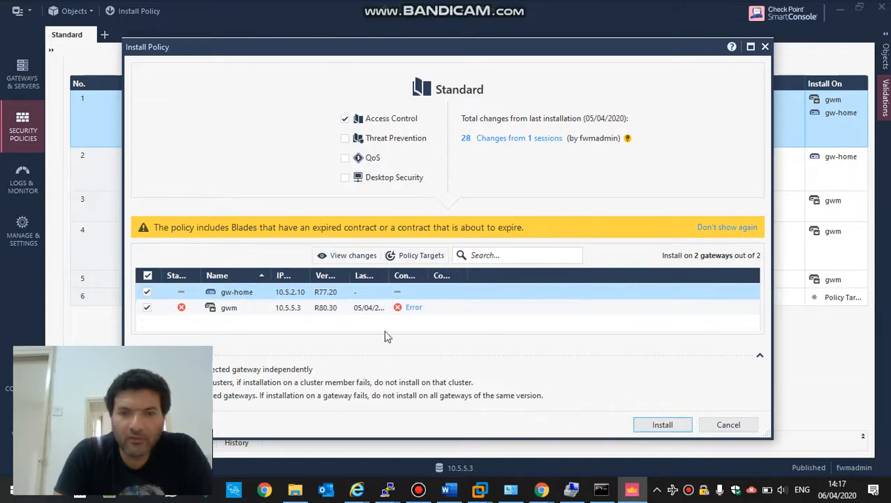
{"action": "left_click", "coordinate": [422, 256]}
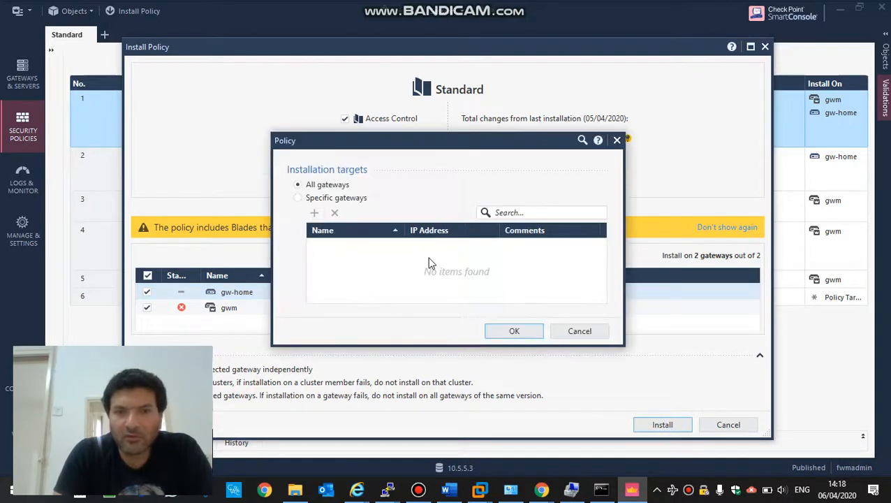
{"action": "left_click", "coordinate": [301, 202]}
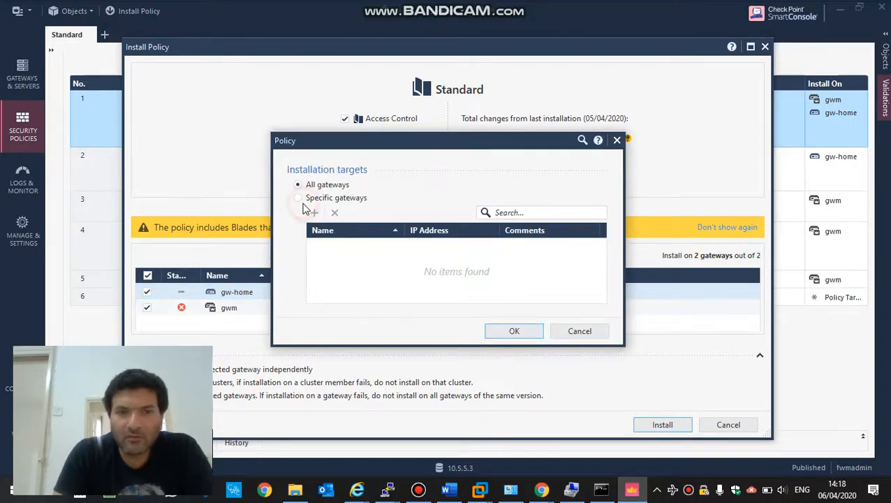
{"action": "left_click", "coordinate": [298, 199]}
{"action": "left_click", "coordinate": [314, 213]}
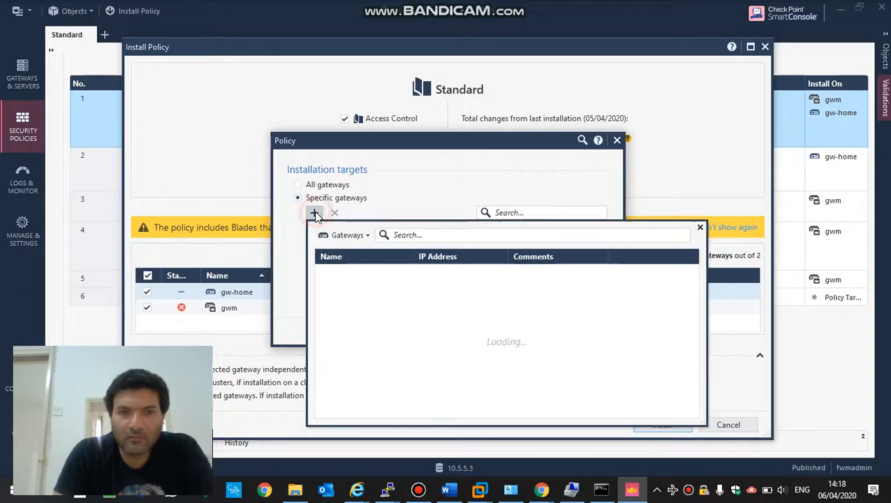
{"action": "left_click", "coordinate": [323, 279]}
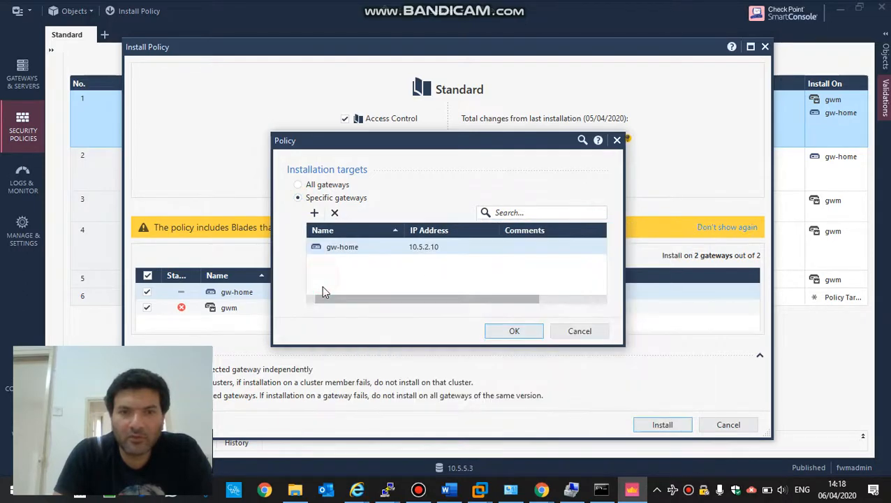
{"action": "left_click", "coordinate": [316, 213]}
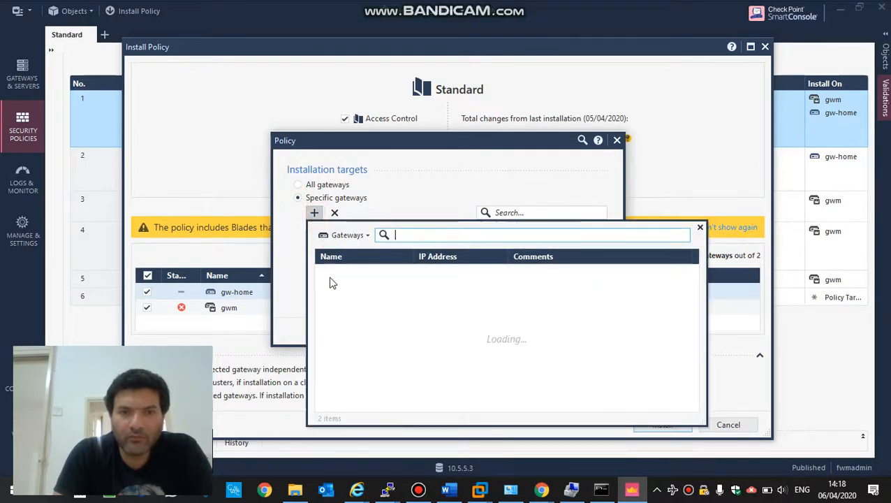
{"action": "left_click", "coordinate": [338, 293]}
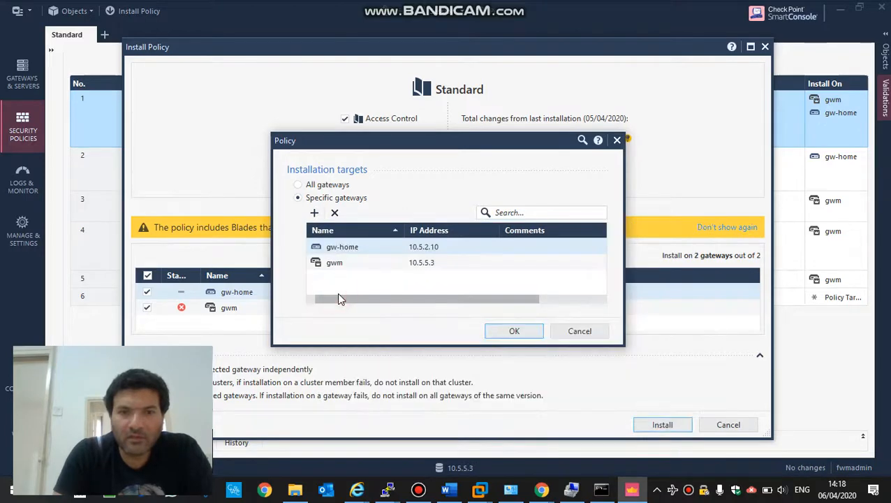
{"action": "left_click", "coordinate": [498, 336]}
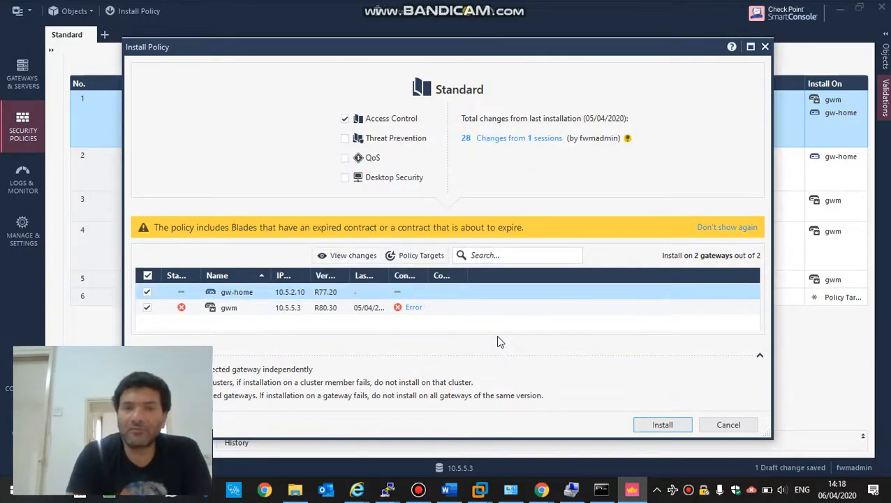
{"action": "left_click", "coordinate": [666, 424]}
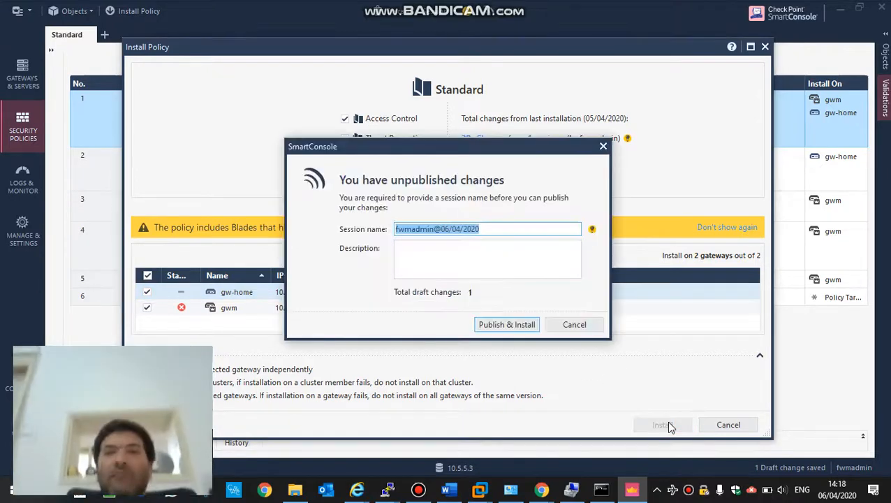
- Publish the pending change with description 'gw-home first install' and install the policy
{"action": "left_click", "coordinate": [485, 257]}
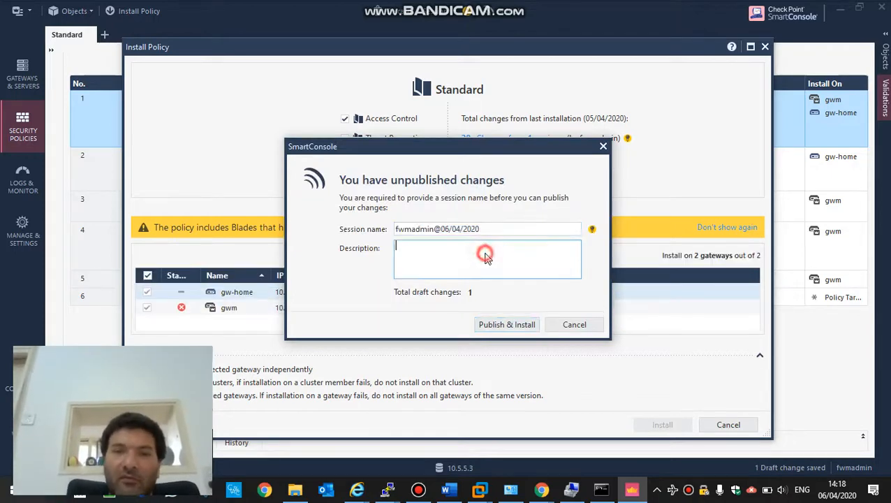
{"action": "type", "text": "gw"}
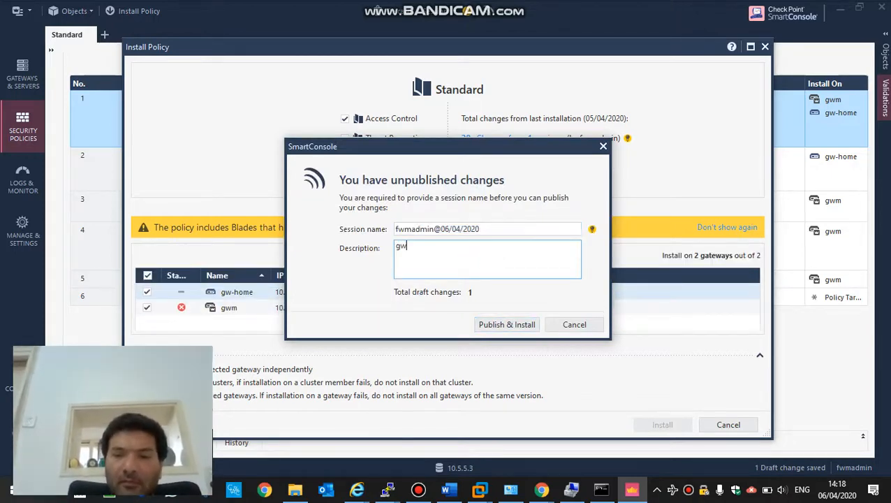
{"action": "type", "text": "-home "}
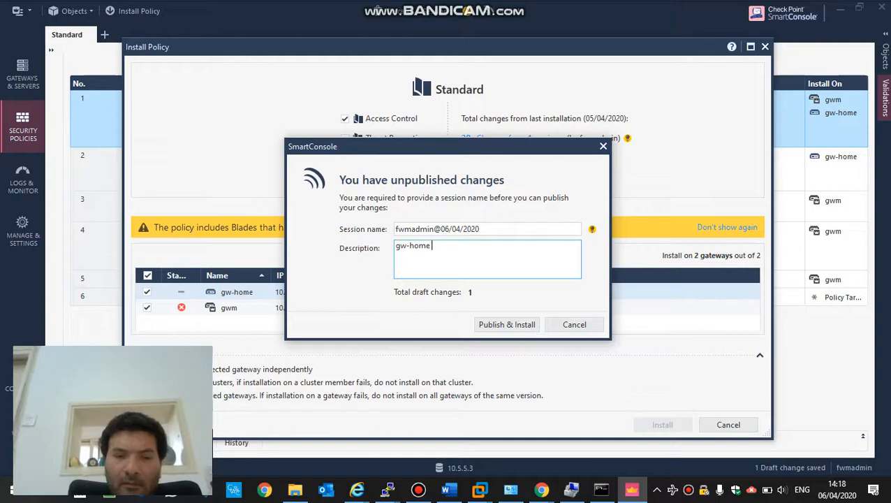
{"action": "type", "text": "first i"}
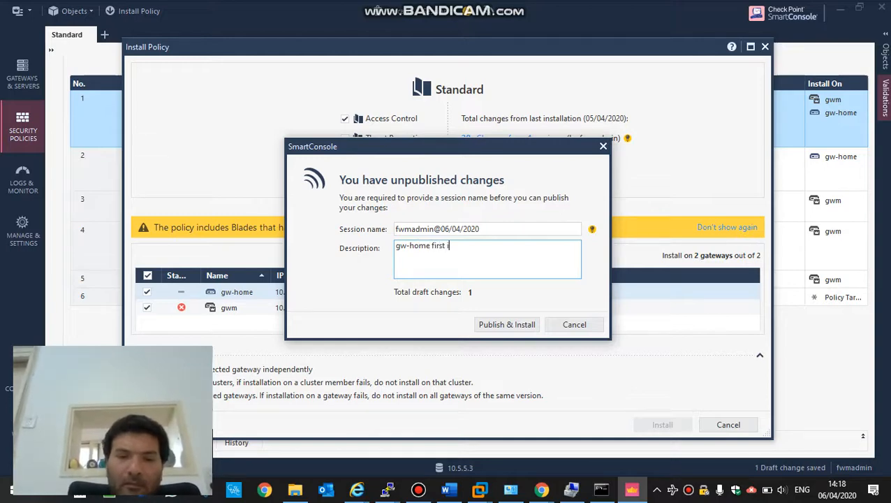
{"action": "type", "text": "nstall"}
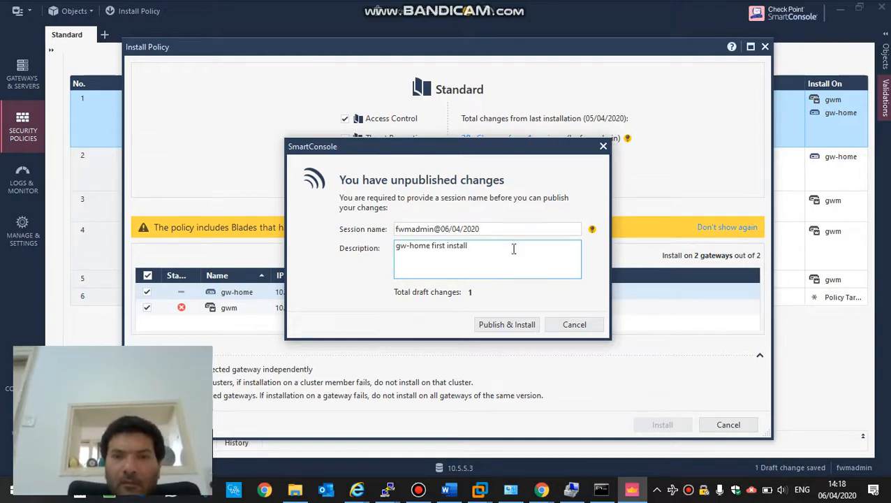
{"action": "left_click", "coordinate": [520, 329]}
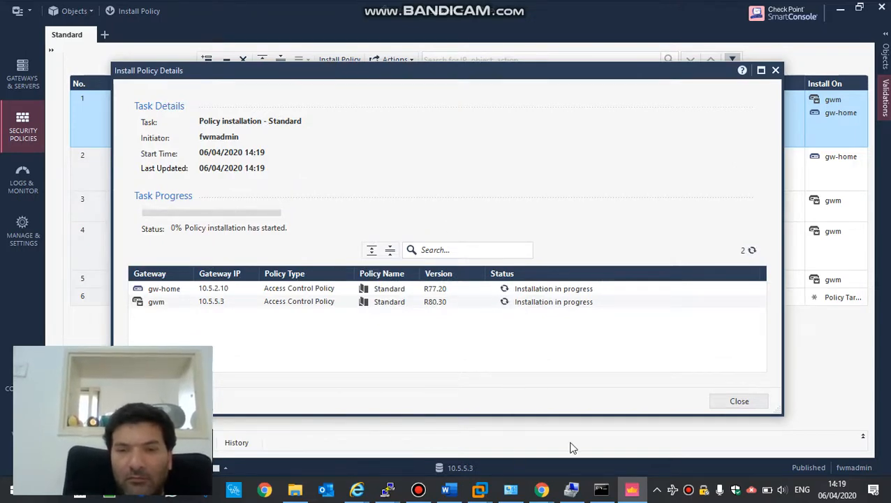
- Close the Check Point 1450 Appliance browser window and bring up the gwm Gaia portal
{"action": "mouse_move", "coordinate": [544, 491]}
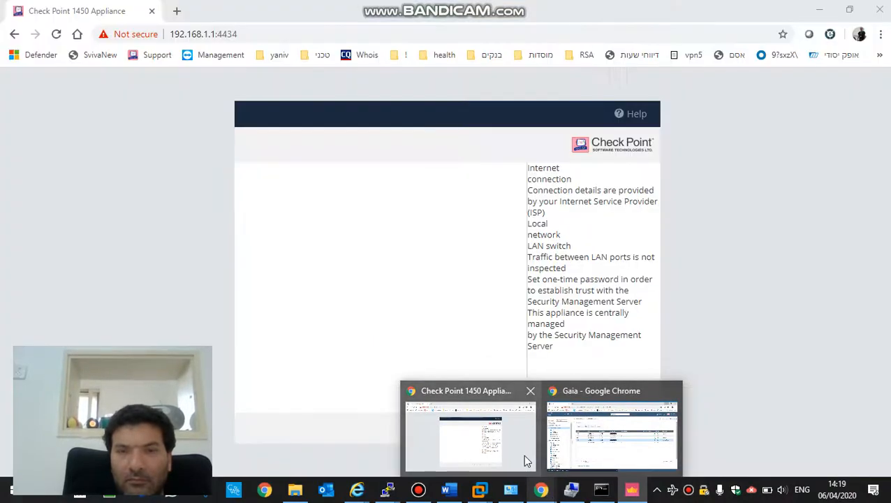
{"action": "left_click", "coordinate": [525, 461]}
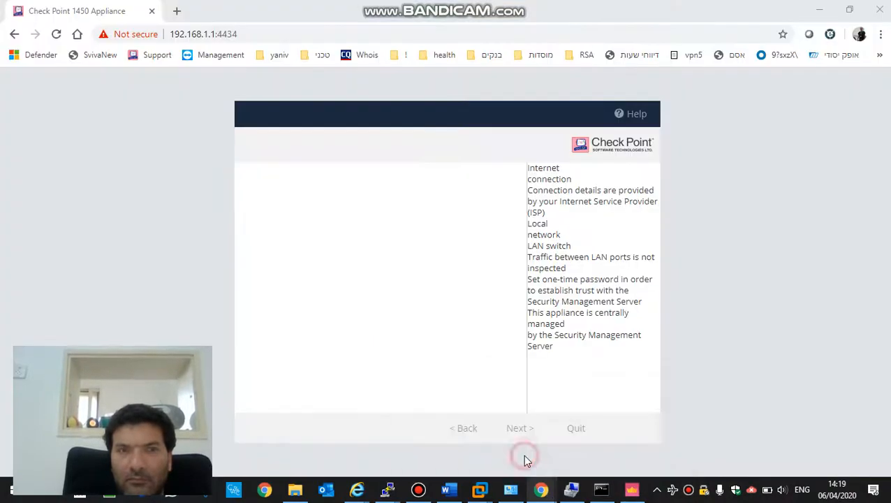
{"action": "left_click", "coordinate": [879, 9]}
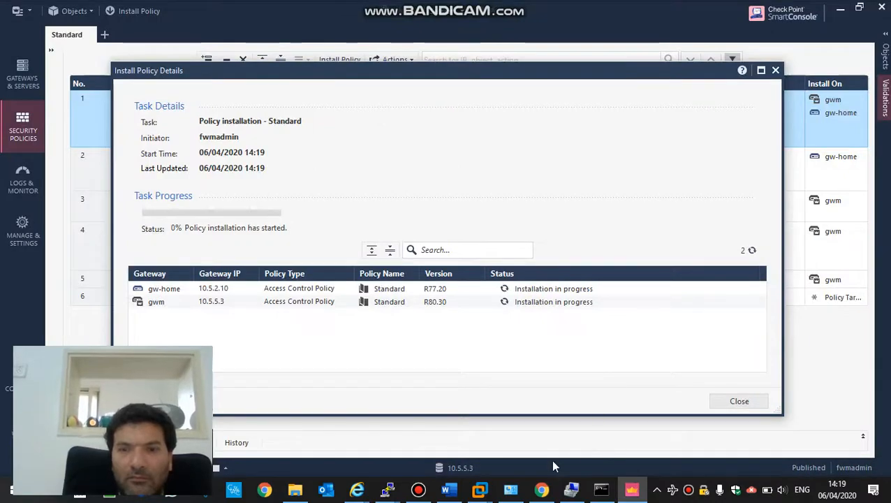
{"action": "left_click", "coordinate": [543, 491]}
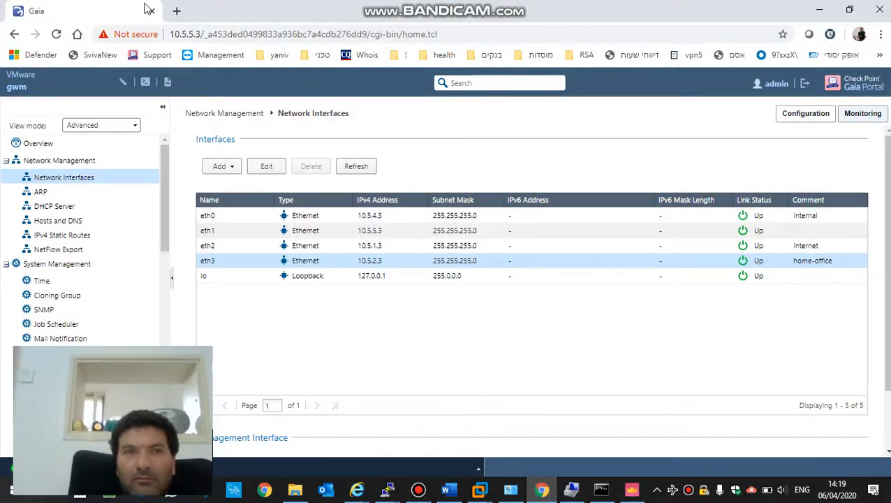
{"action": "left_click", "coordinate": [176, 11]}
{"action": "type", "text": "h"}
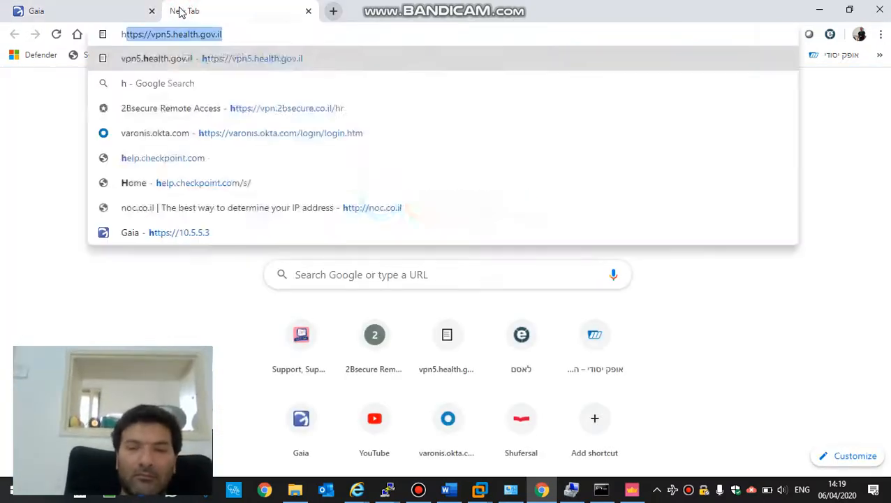
{"action": "type", "text": "ttps://10"}
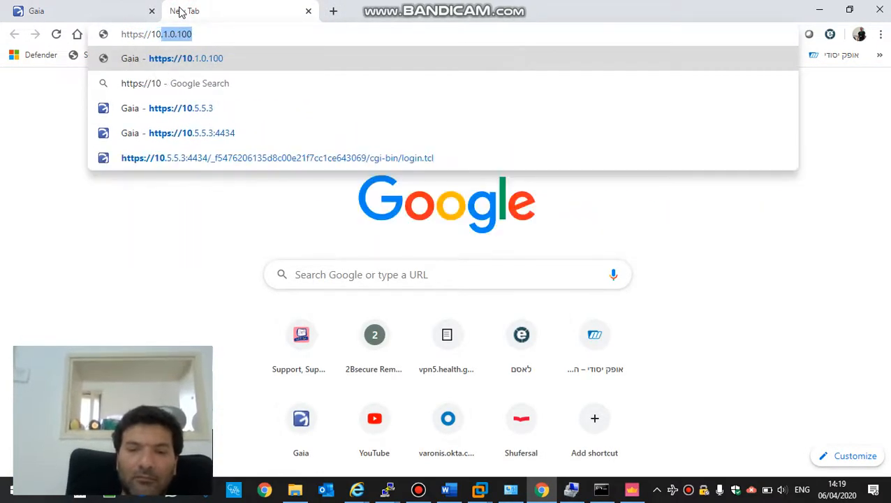
{"action": "type", "text": ".5.2."}
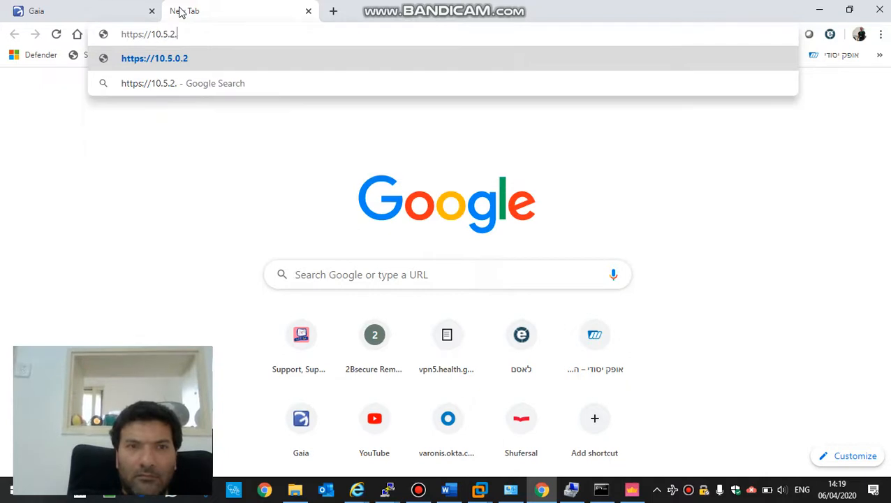
{"action": "type", "text": "10:4434"}
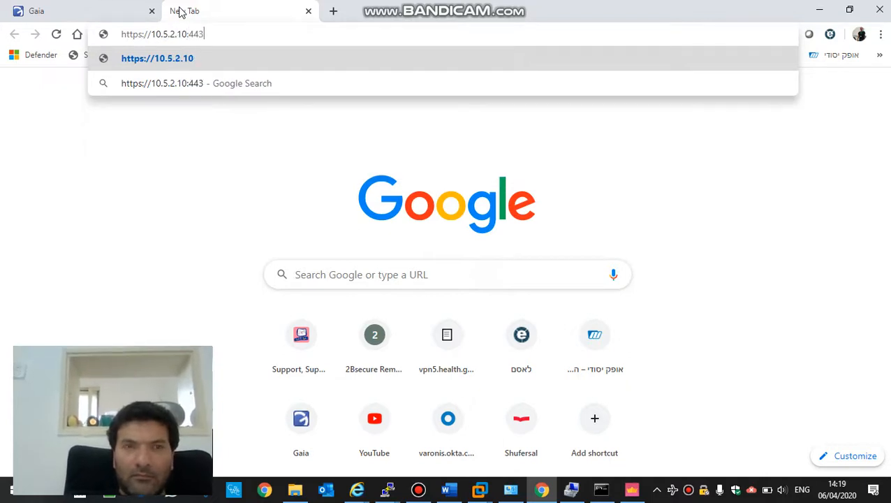
{"action": "key", "text": "Return"}
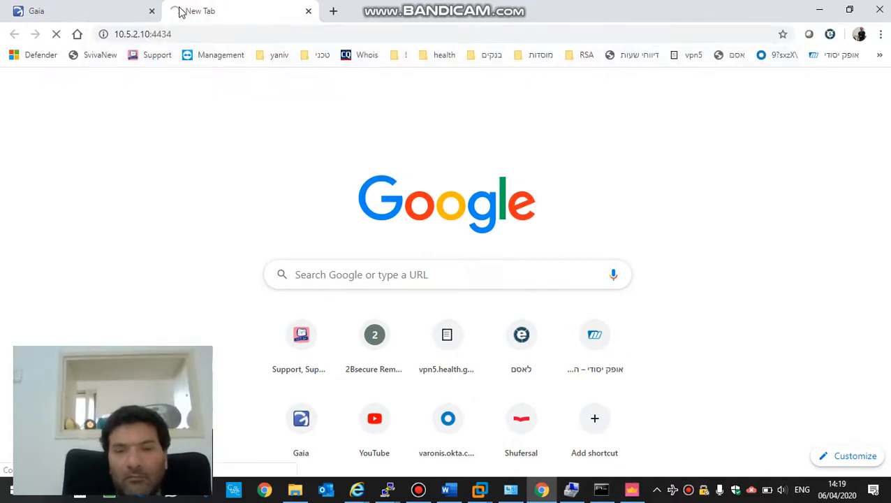
{"action": "left_click", "coordinate": [632, 490]}
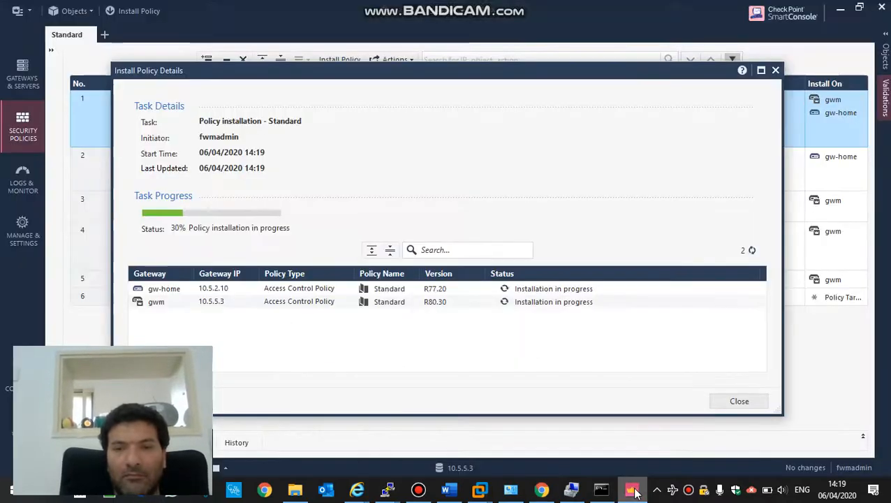
- Wait until installation reaches 45% on both gateways, then close Install Policy Details
{"action": "left_click", "coordinate": [418, 490]}
{"action": "left_click", "coordinate": [412, 493]}
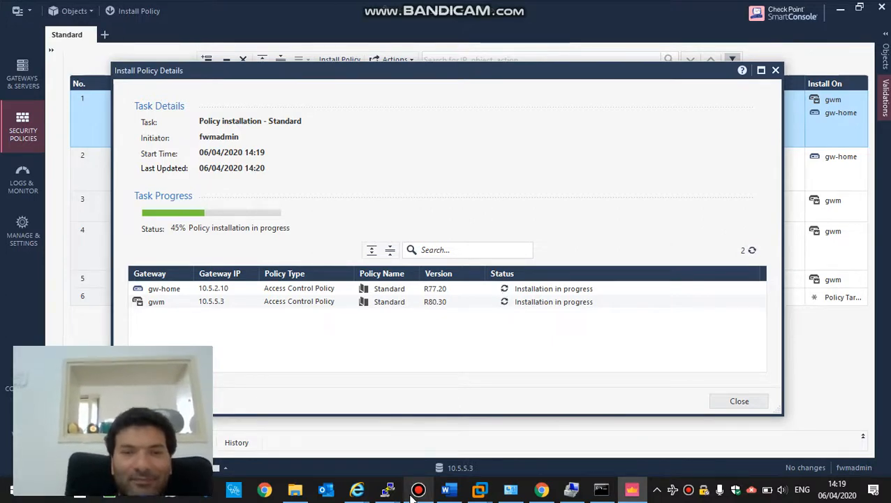
{"action": "left_click", "coordinate": [417, 491]}
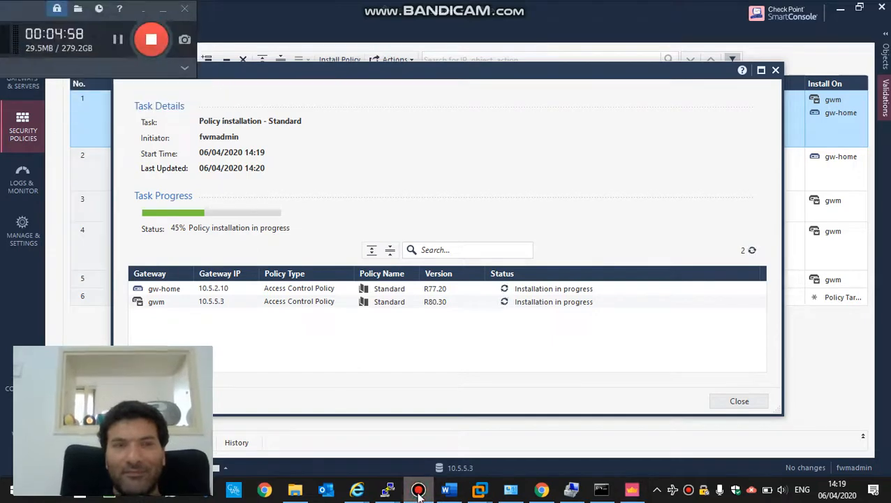
{"action": "left_click", "coordinate": [419, 491]}
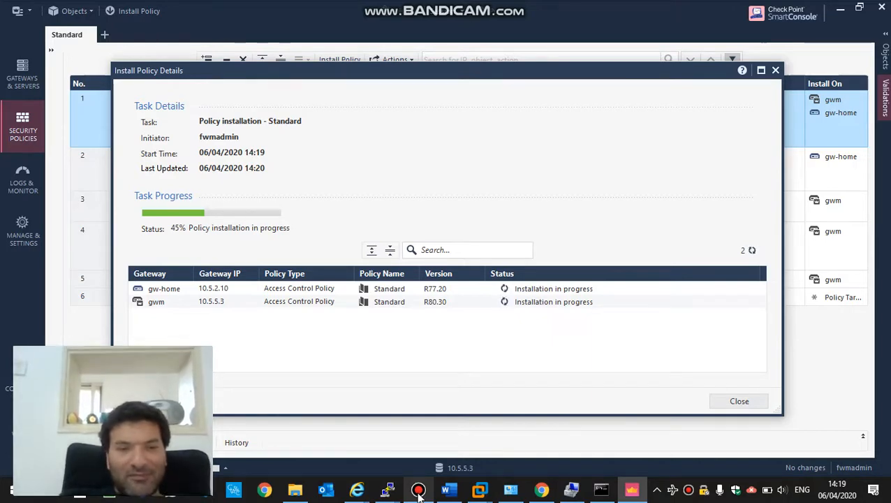
{"action": "left_click", "coordinate": [419, 493]}
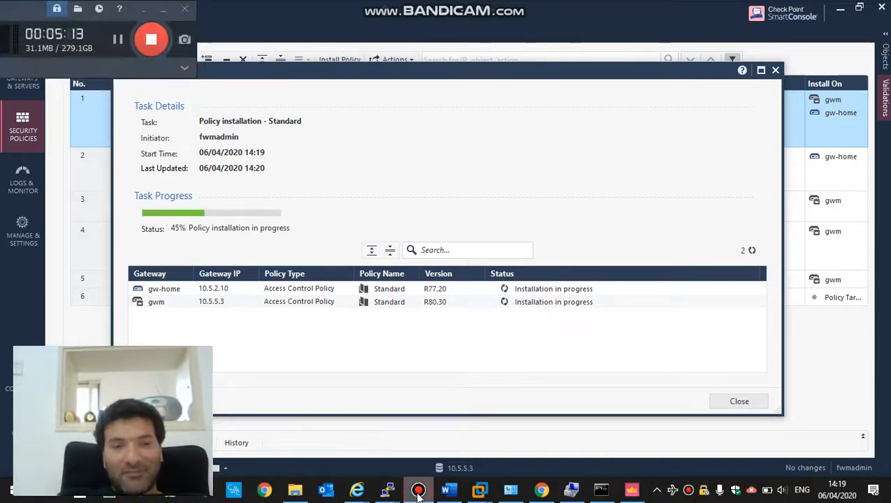
{"action": "left_click", "coordinate": [419, 493]}
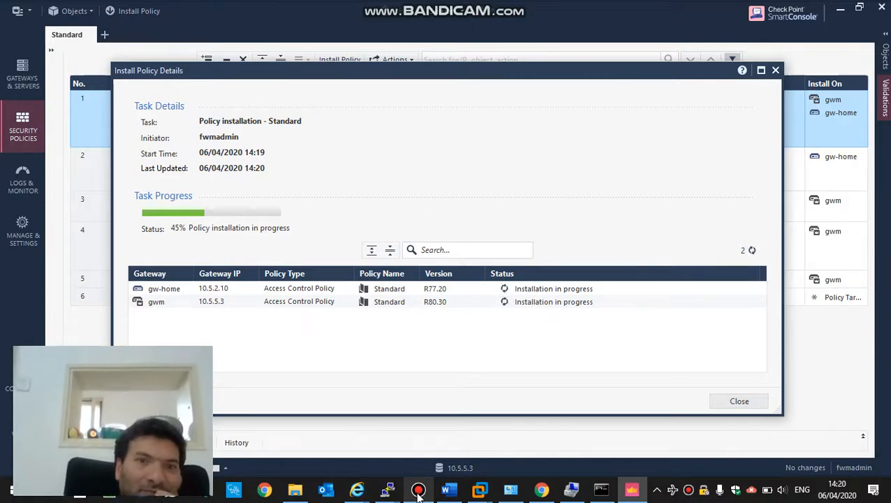
{"action": "left_click", "coordinate": [734, 403]}
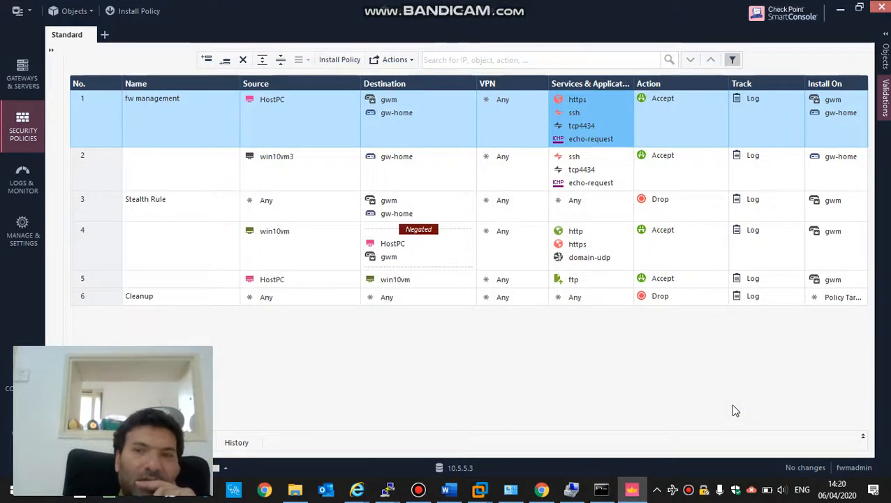
- Minimise SmartConsole and Chrome to see the timed-out gw-home page and the network diagram
{"action": "left_click", "coordinate": [841, 9]}
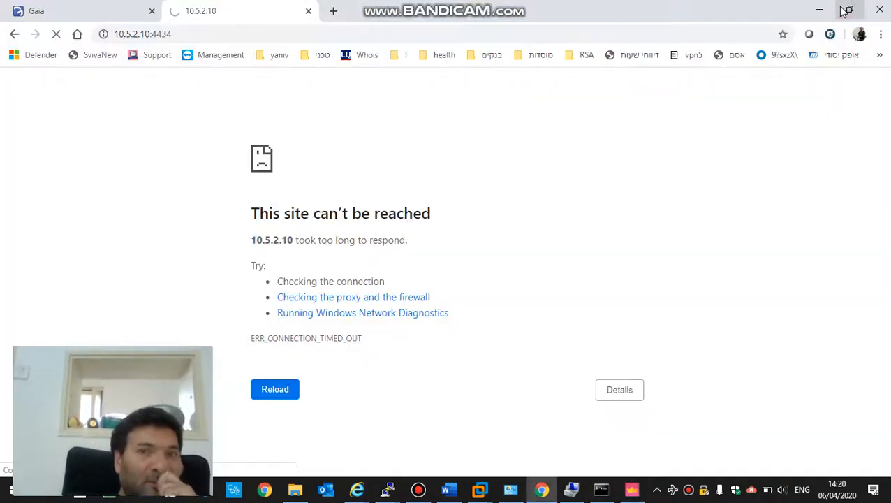
{"action": "left_click", "coordinate": [822, 9]}
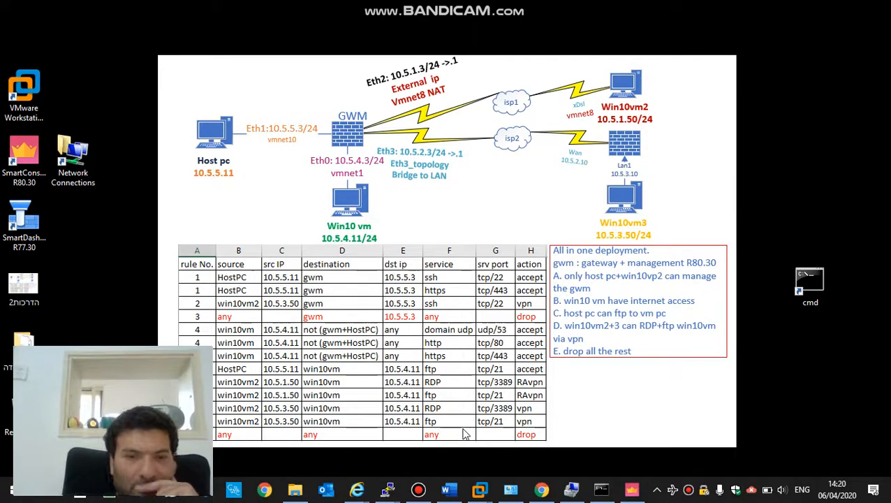
- Check Recent Tasks showing the policy install at 45%, then launch Notepad++ with fw cmd.txt
{"action": "left_click", "coordinate": [632, 490]}
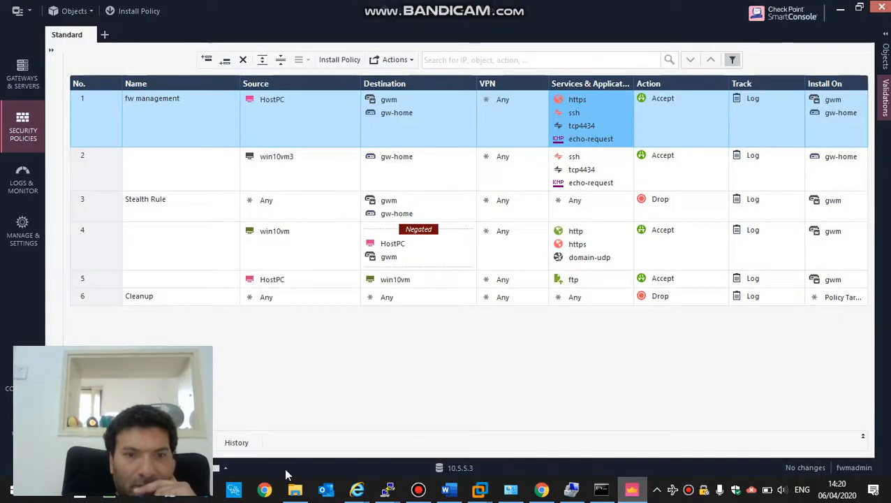
{"action": "left_click", "coordinate": [230, 468]}
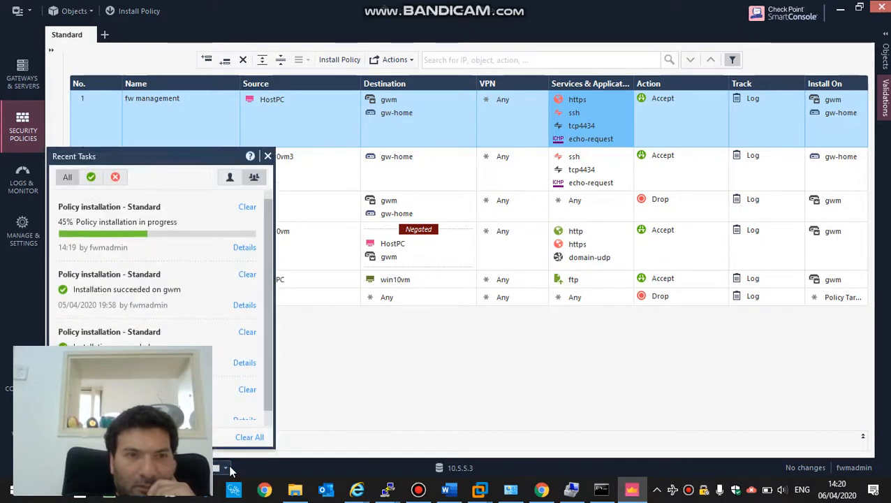
{"action": "key", "text": "super"}
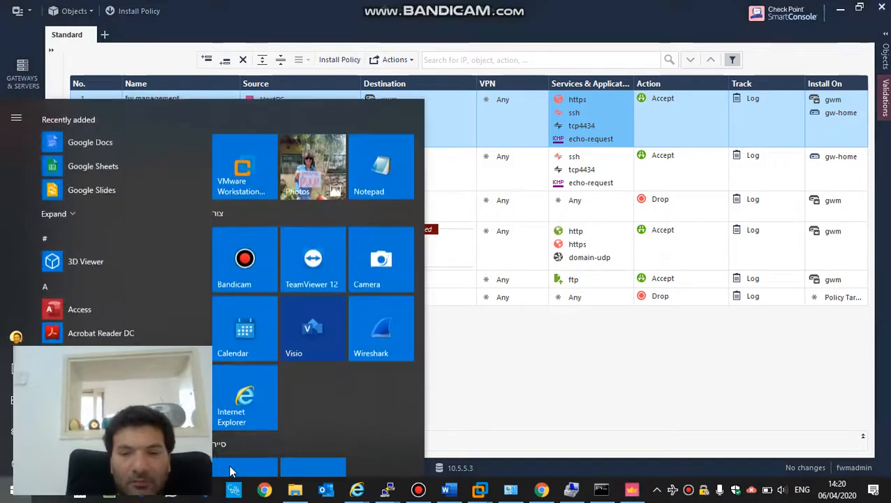
{"action": "type", "text": "note"}
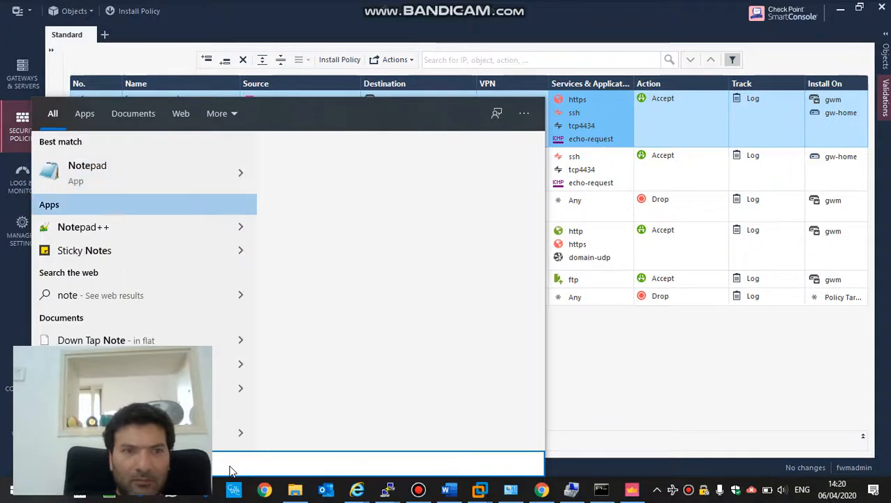
{"action": "key", "text": "Down"}
{"action": "key", "text": "Return"}
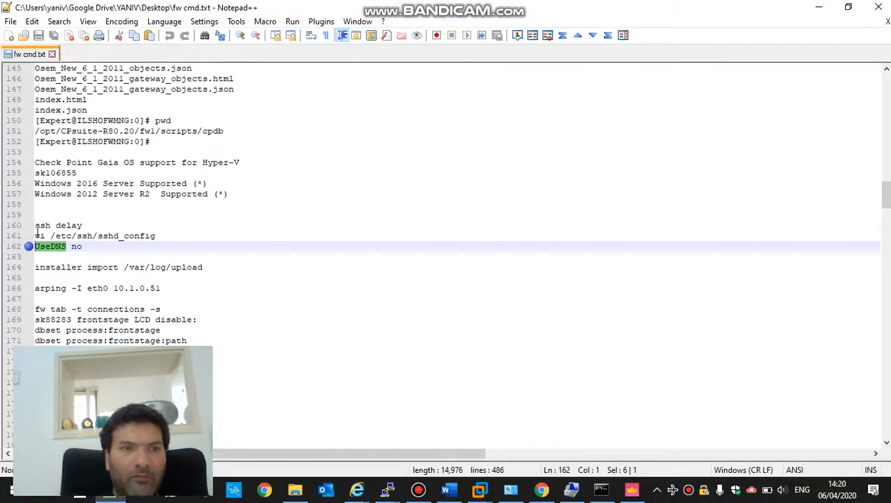
- Copy 'vi /etc/ssh/sshd_config' from line 161 and switch to the admin@gwm PuTTY terminal
{"action": "left_click_drag", "start_coordinate": [37, 235], "coordinate": [167, 239]}
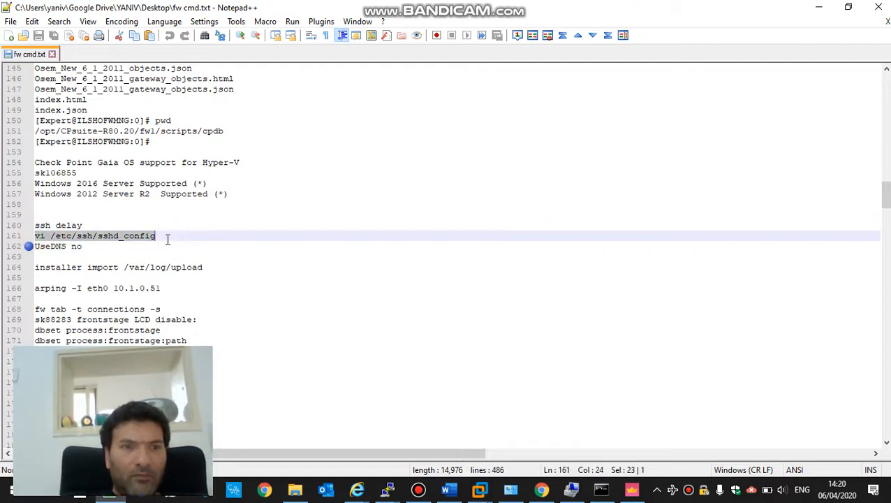
{"action": "key", "text": "super"}
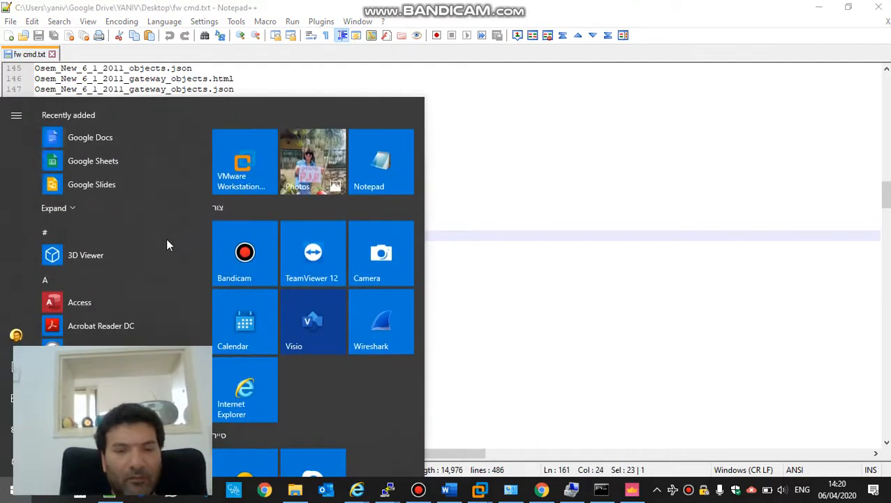
{"action": "left_click", "coordinate": [168, 239]}
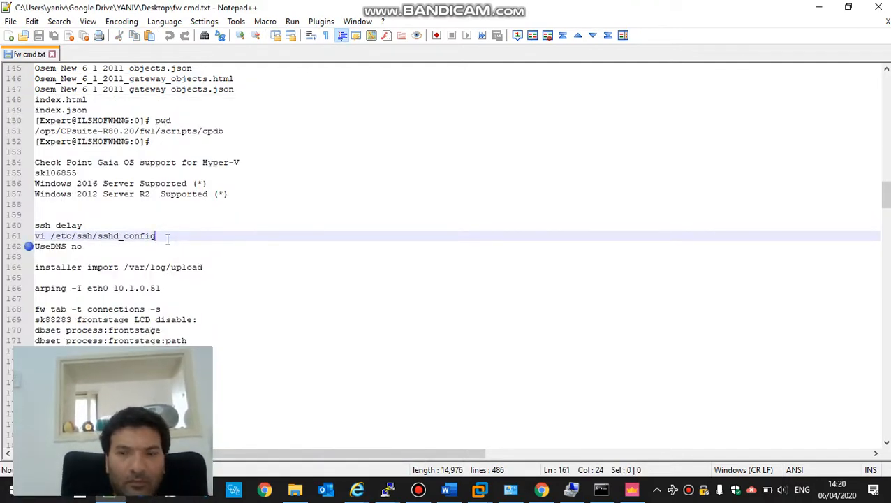
{"action": "key", "text": "shift+Home"}
{"action": "key", "text": "super+c"}
{"action": "key", "text": "alt+Tab"}
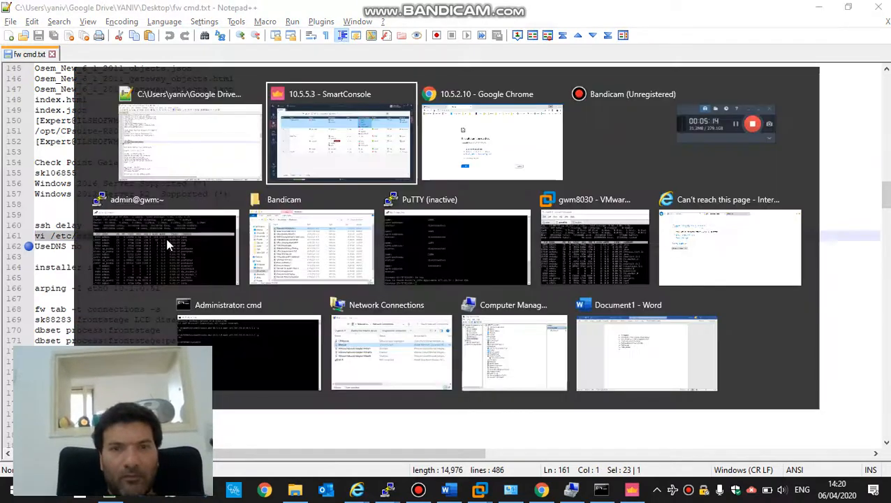
{"action": "left_click", "coordinate": [166, 238]}
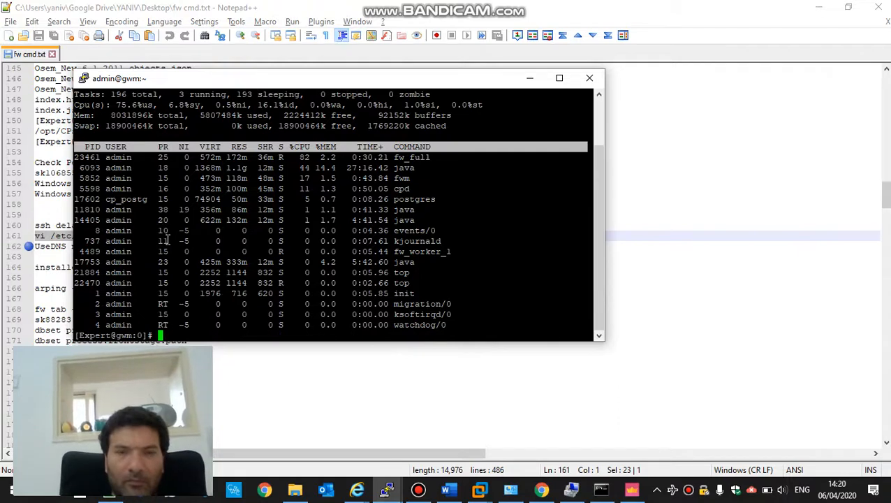
- Paste and run the vi /etc/ssh/sshd_config command, then search to the UseDNS line
{"action": "right_click", "coordinate": [251, 167]}
{"action": "key", "text": "Return"}
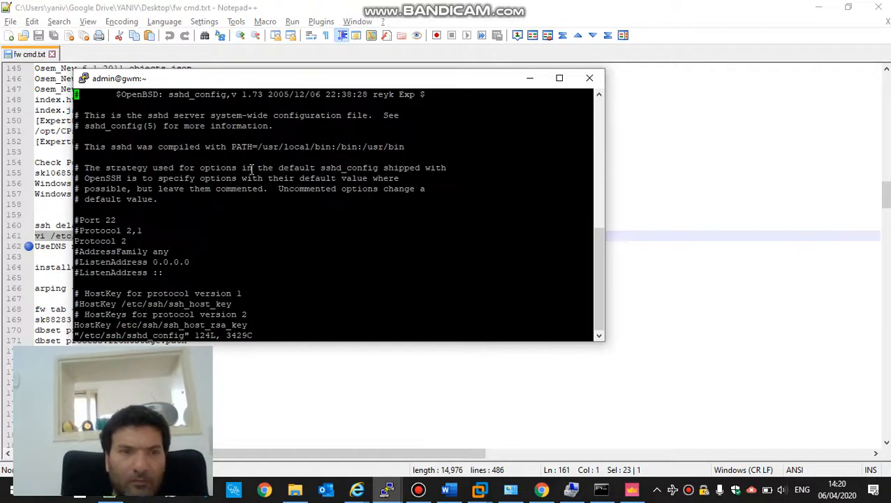
{"action": "type", "text": "/UseDNS"}
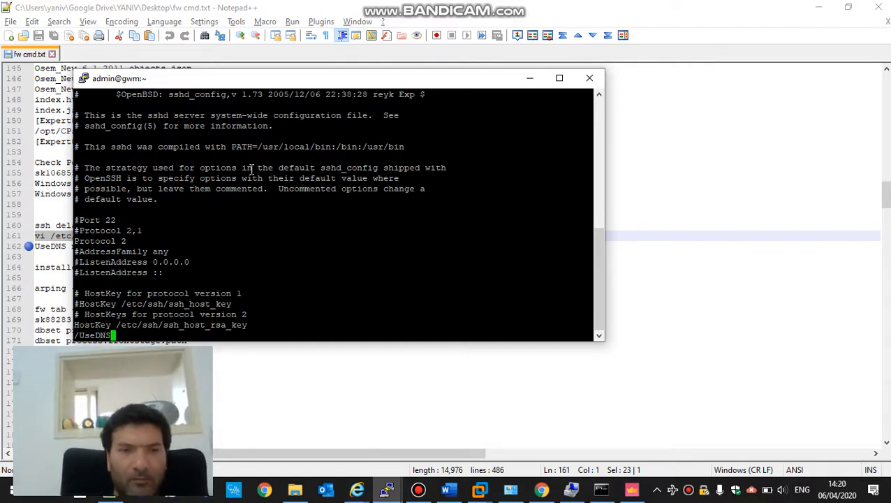
{"action": "key", "text": "Return"}
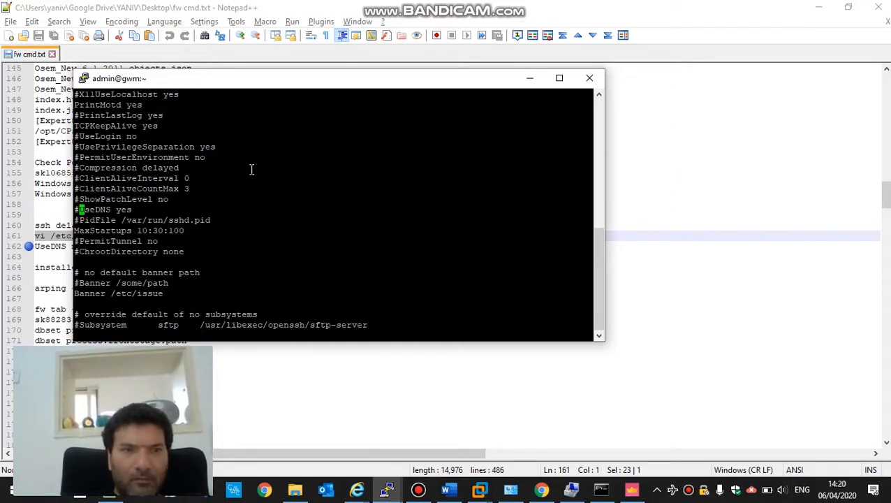
- Uncomment the UseDNS line and change its value from yes to no
{"action": "key", "text": "x"}
{"action": "key", "text": "Right"}
{"action": "key", "text": "Right"}
{"action": "key", "text": "Right"}
{"action": "key", "text": "Right"}
{"action": "key", "text": "Right"}
{"action": "key", "text": "Right"}
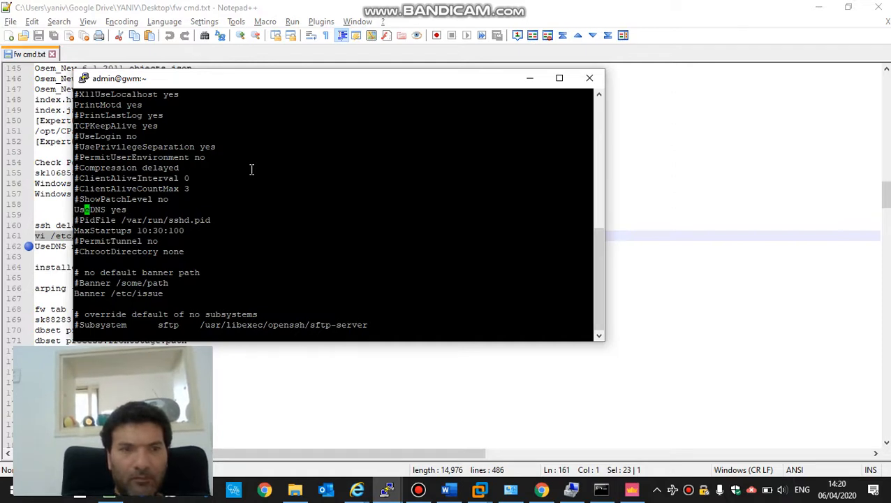
{"action": "key", "text": "Right"}
{"action": "key", "text": "x"}
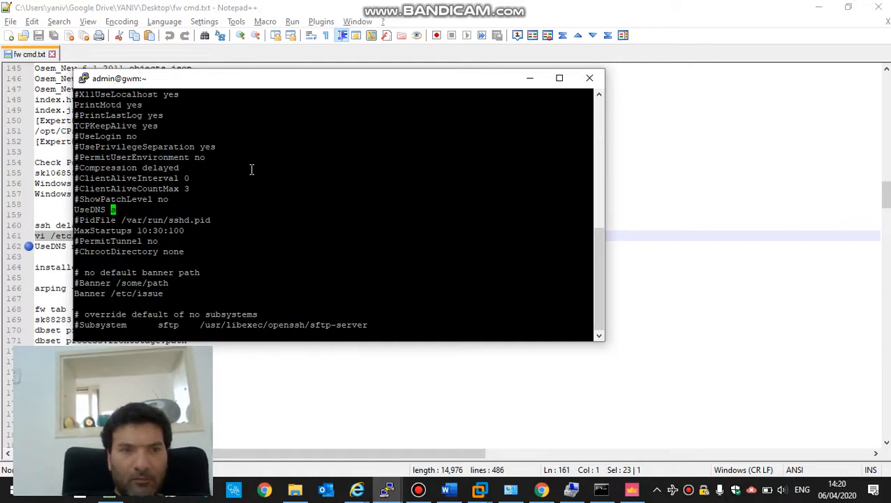
{"action": "key", "text": "x"}
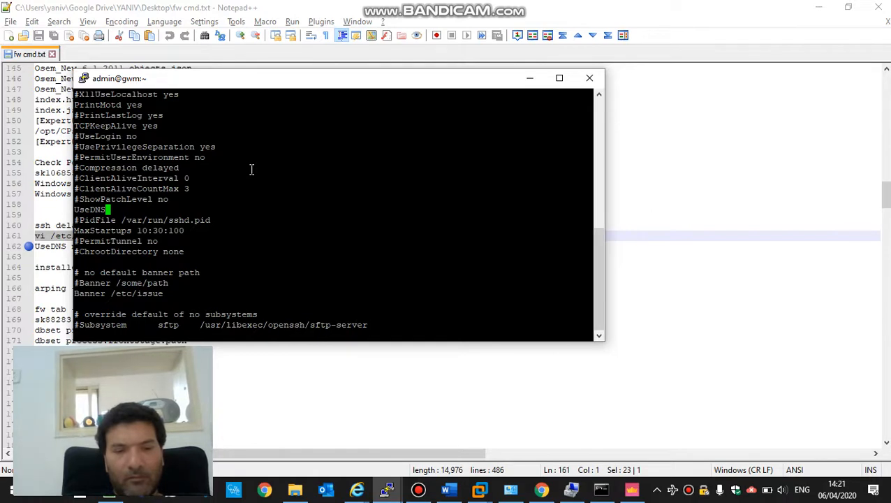
{"action": "type", "text": "no"}
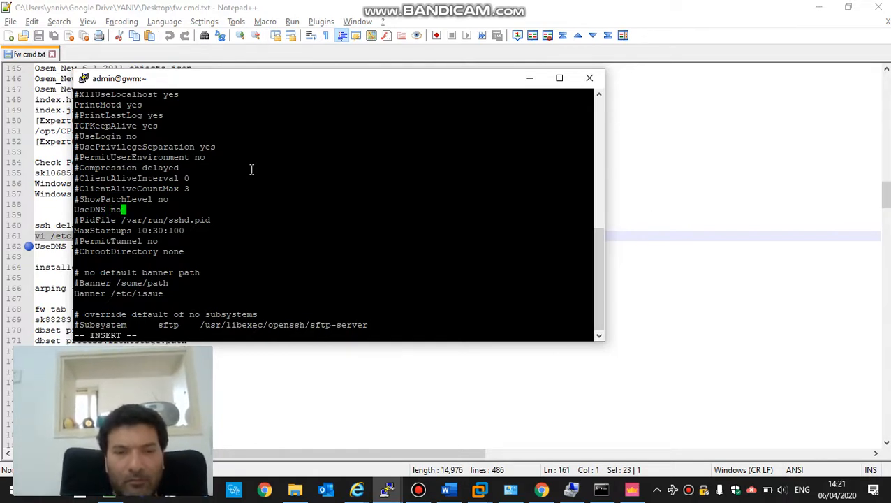
{"action": "key", "text": "Escape"}
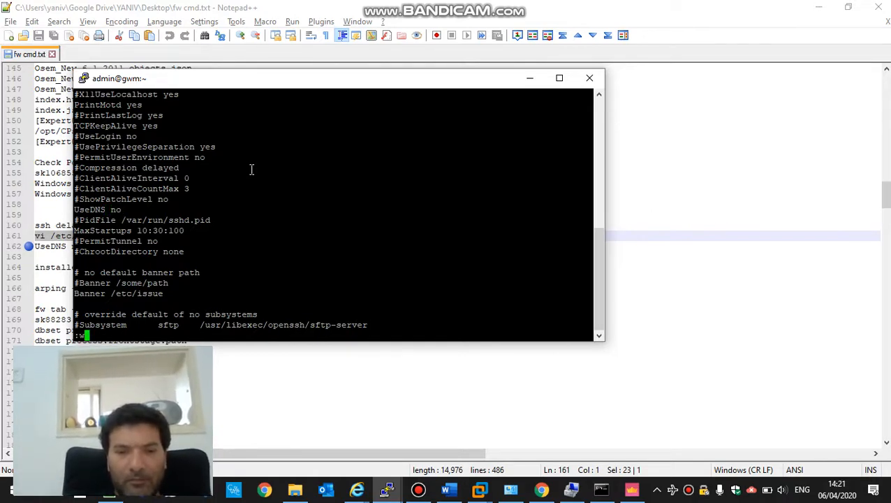
- Save sshd_config with :wq, then minimize PuTTY and Notepad++
{"action": "type", "text": ":wq"}
{"action": "key", "text": "Return"}
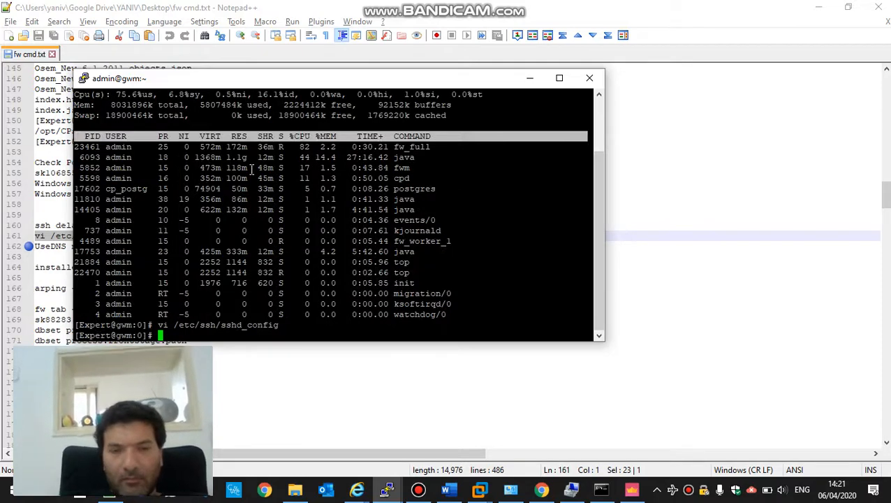
{"action": "left_click", "coordinate": [530, 78]}
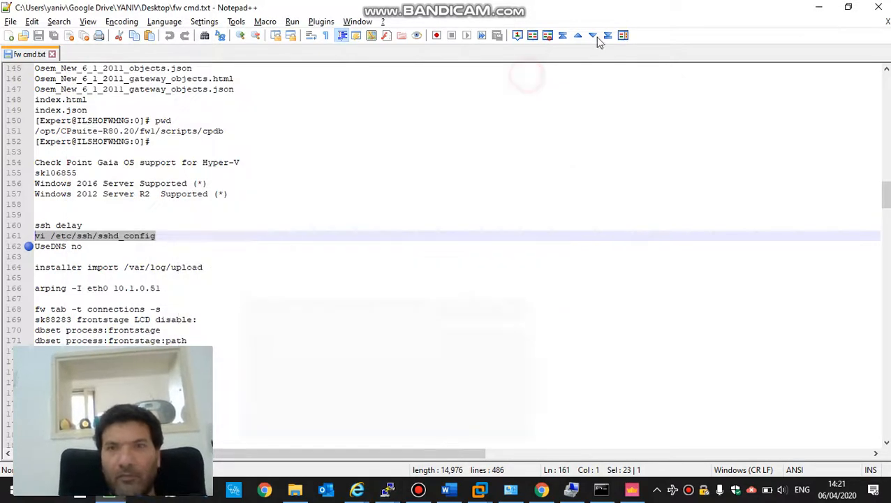
{"action": "left_click", "coordinate": [816, 6]}
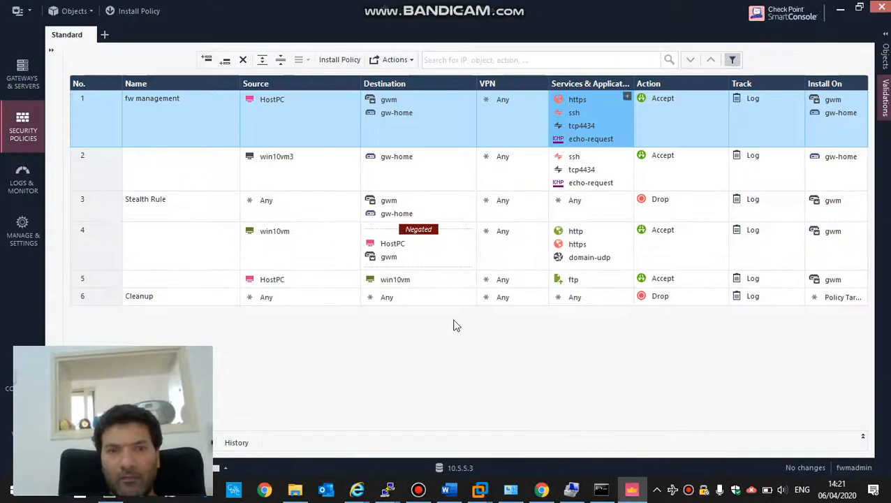
{"action": "left_click", "coordinate": [227, 468]}
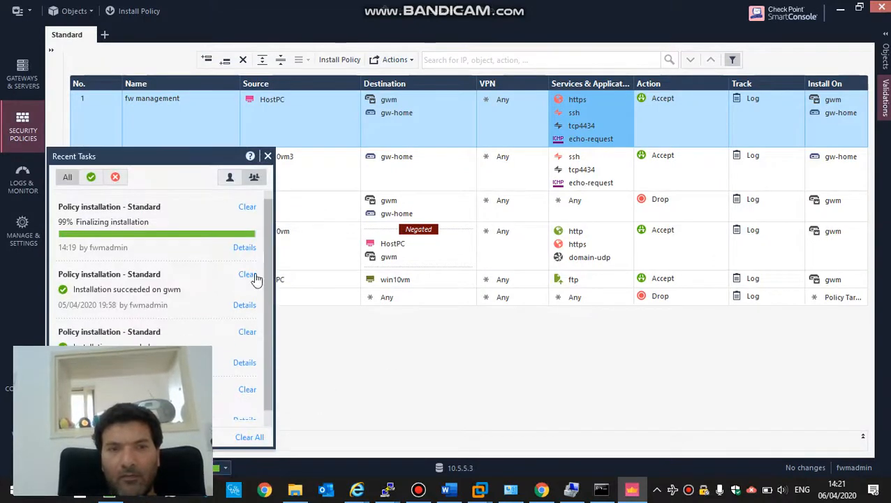
{"action": "left_click", "coordinate": [244, 253]}
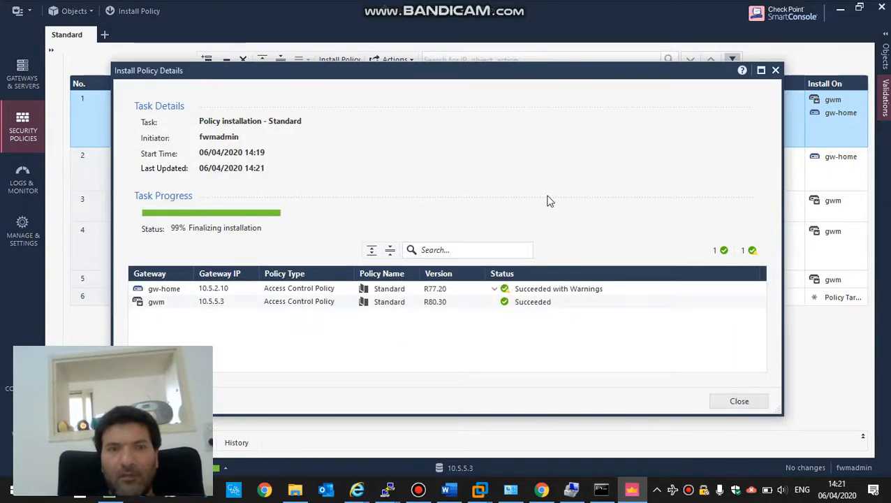
{"action": "left_click", "coordinate": [493, 274]}
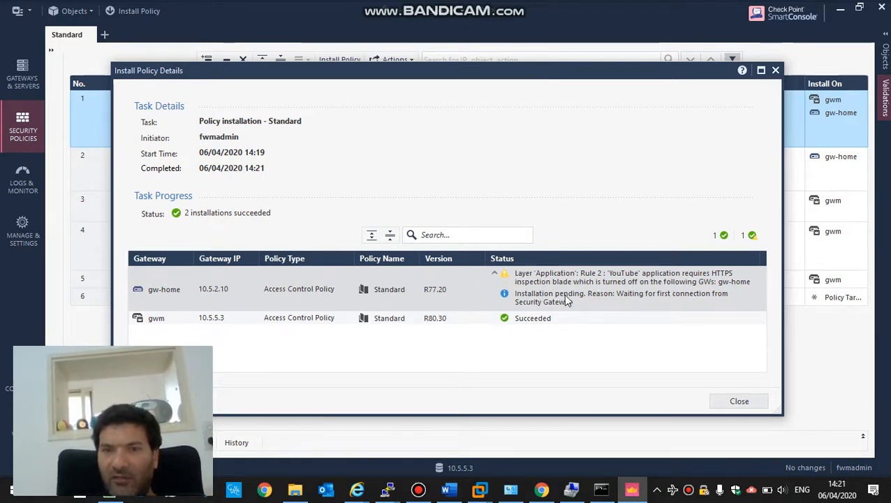
{"action": "left_click", "coordinate": [738, 401]}
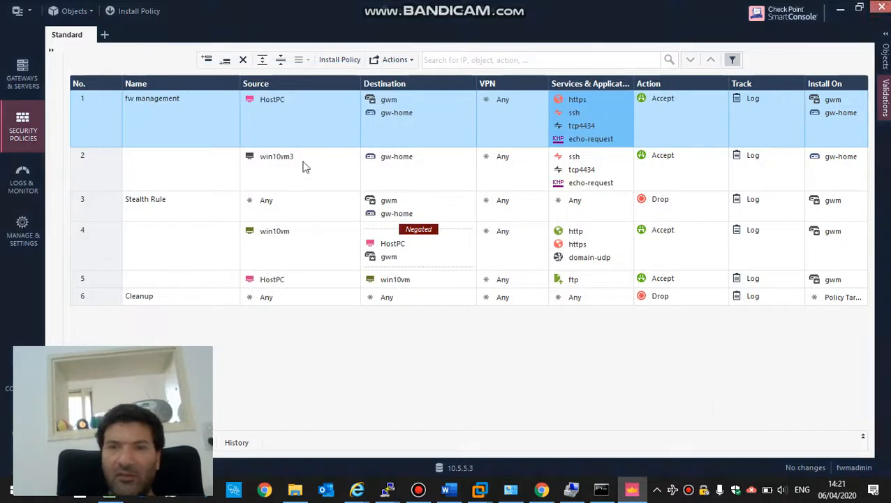
- Open the gw-home gateway object and reset its trusted communication
{"action": "left_click", "coordinate": [388, 114]}
{"action": "double_click", "coordinate": [389, 114]}
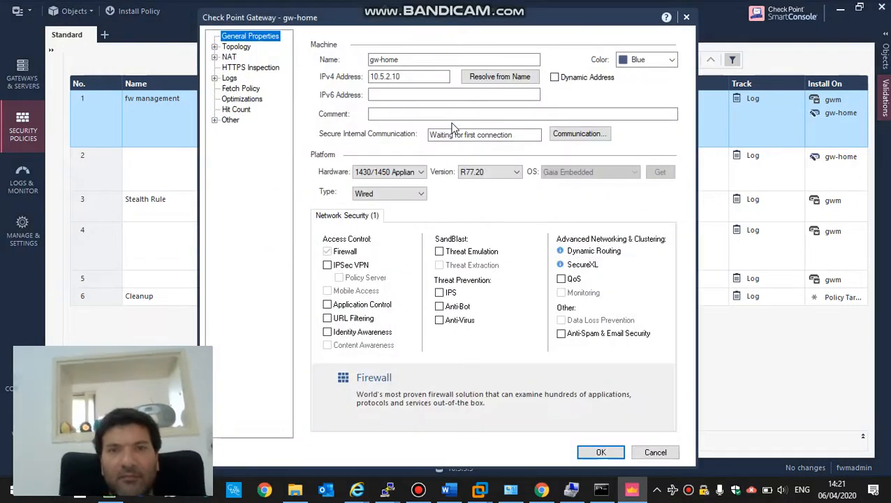
{"action": "left_click", "coordinate": [572, 134]}
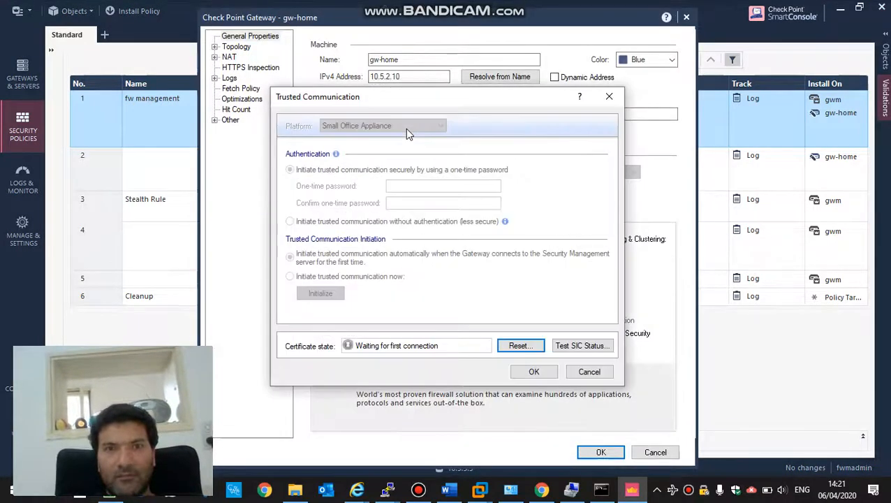
{"action": "left_click", "coordinate": [520, 347]}
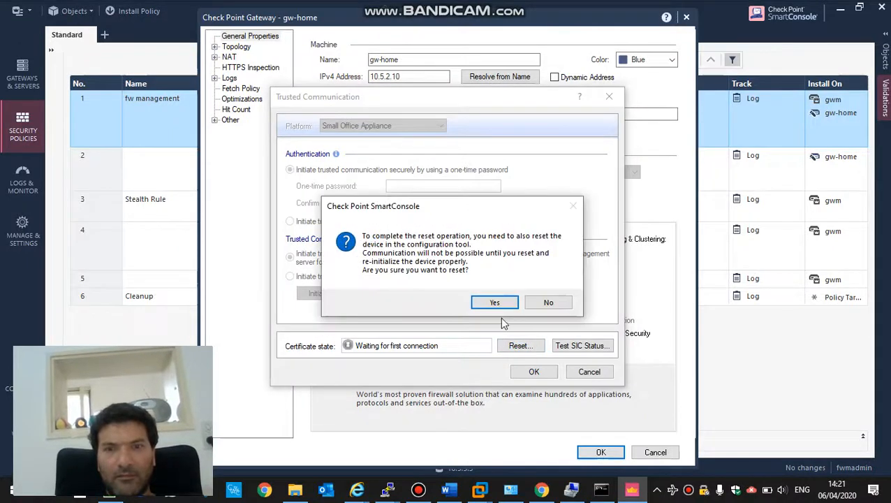
{"action": "left_click", "coordinate": [497, 304]}
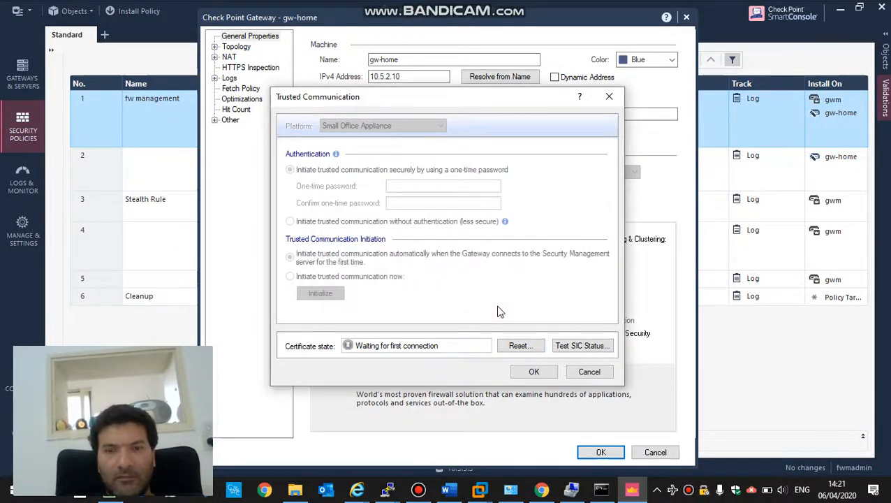
{"action": "left_click", "coordinate": [537, 299]}
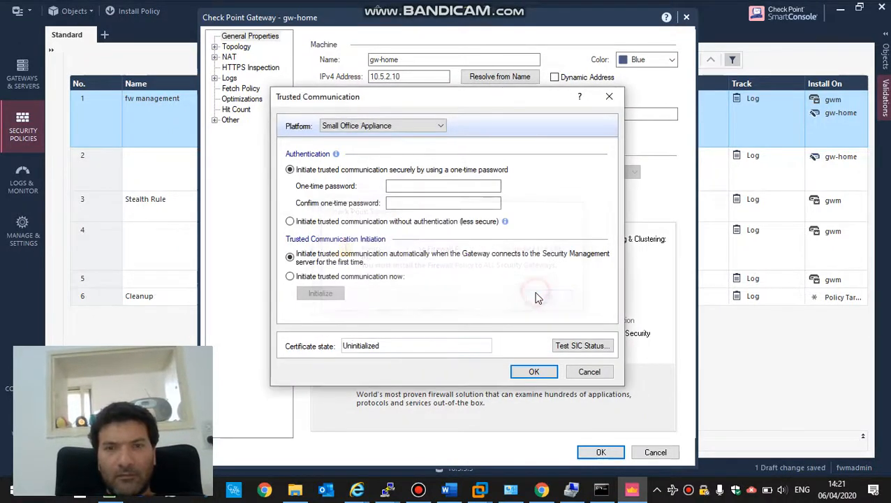
- Enter and confirm the one-time password, then initialize trusted communication with gw-home
{"action": "left_click", "coordinate": [436, 185]}
{"action": "type", "text": "123"}
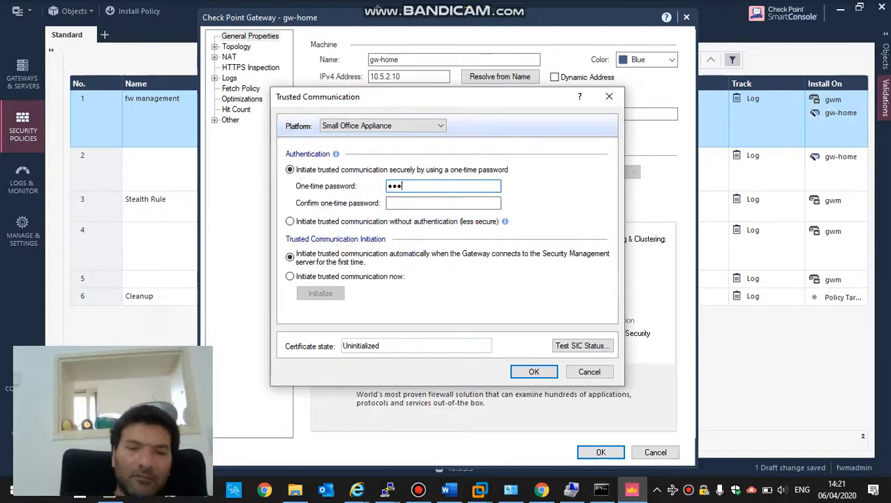
{"action": "key", "text": "Tab"}
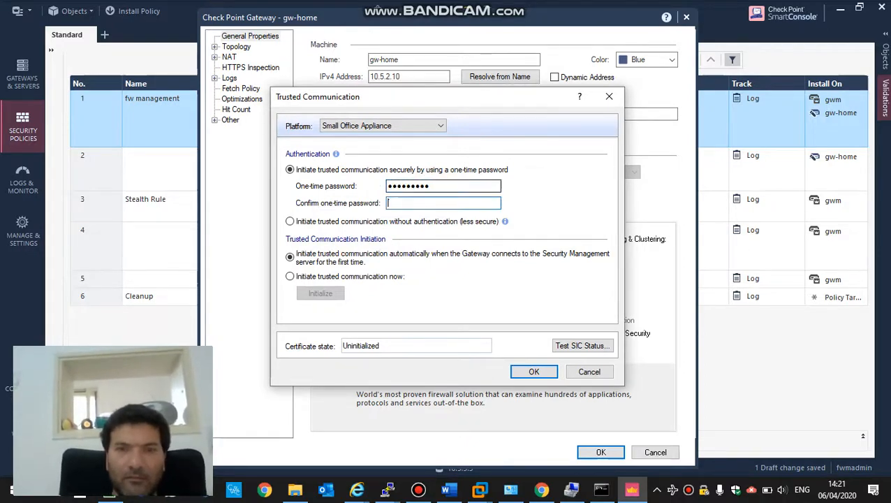
{"action": "type", "text": "1"}
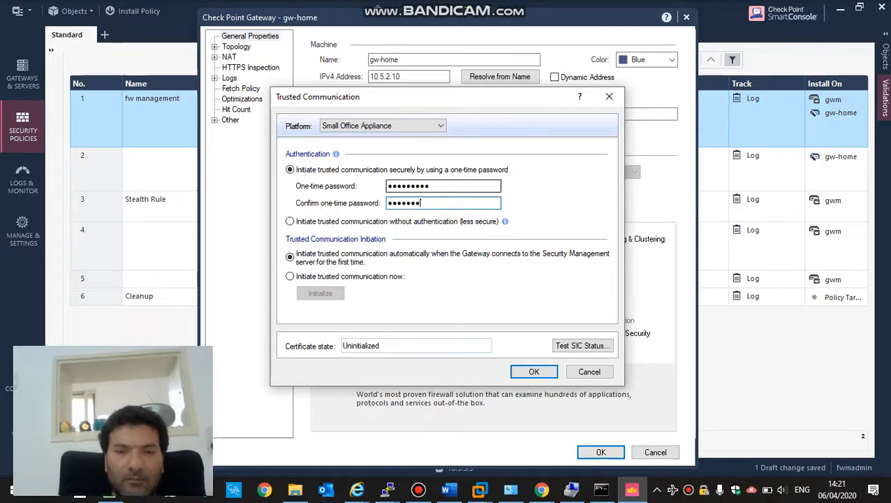
{"action": "left_click", "coordinate": [339, 276]}
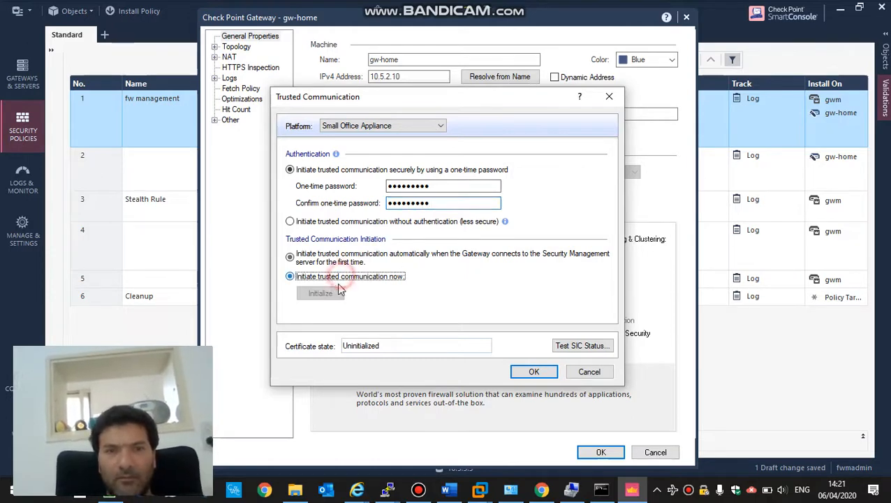
{"action": "left_click", "coordinate": [334, 293]}
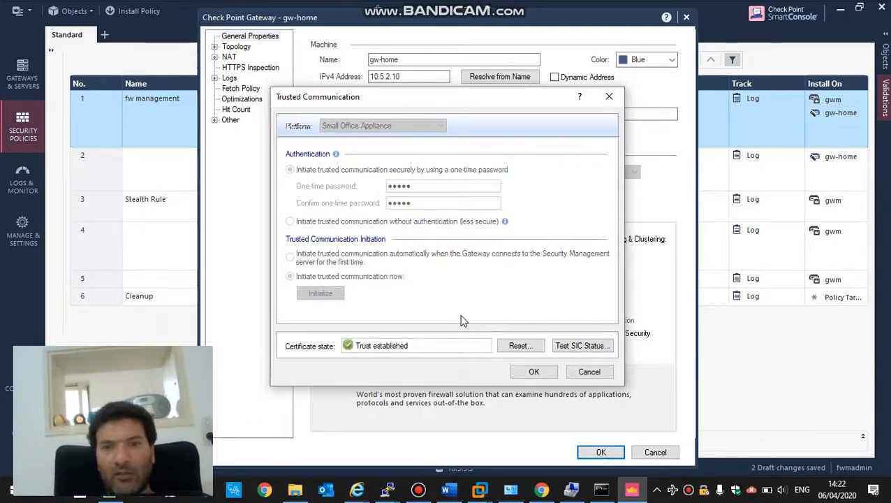
{"action": "left_click", "coordinate": [532, 371]}
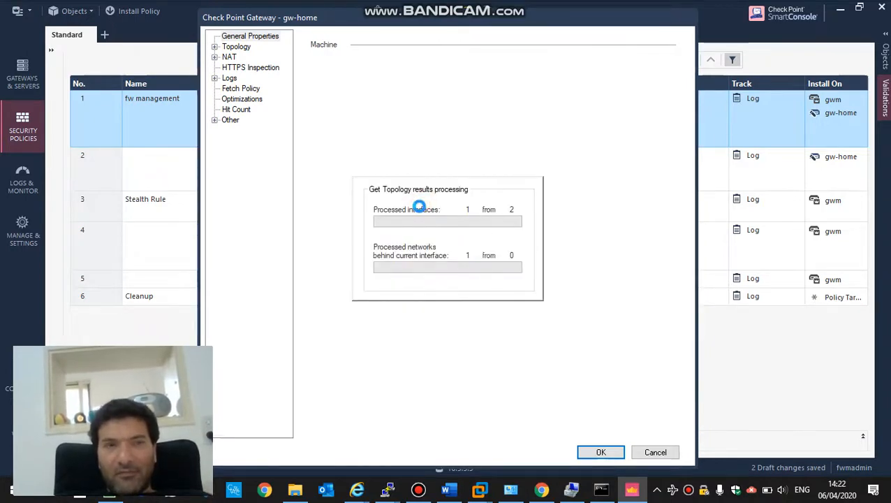
- Review gw-home's topology results (WAN, LAN1, 10.5.3.0, 192.168.1.0) with a widened Name column, then close them
{"action": "left_click", "coordinate": [416, 493]}
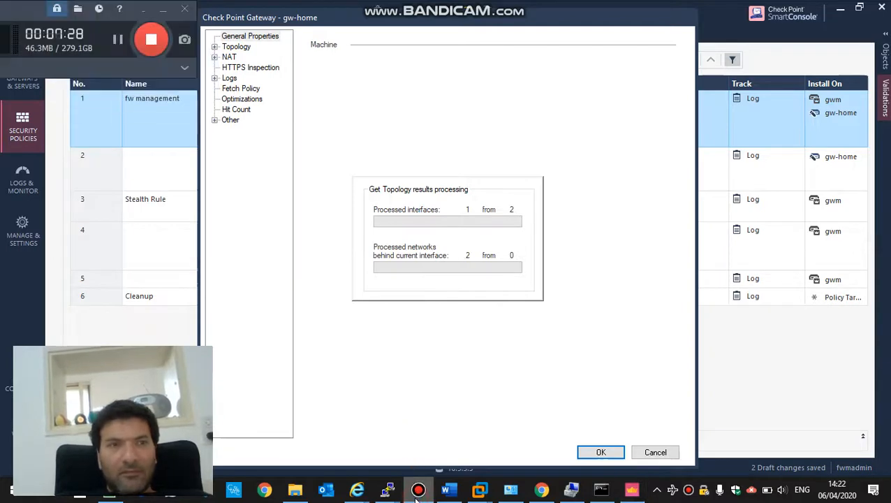
{"action": "left_click", "coordinate": [414, 497]}
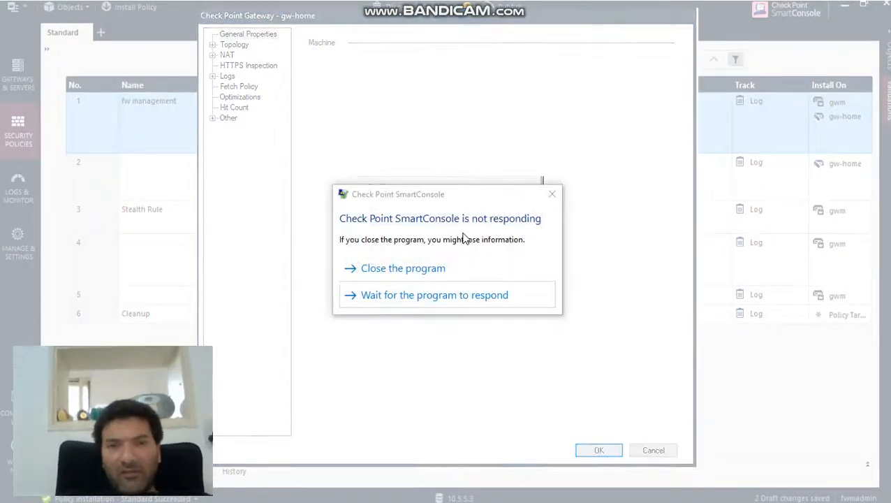
{"action": "left_click", "coordinate": [447, 294]}
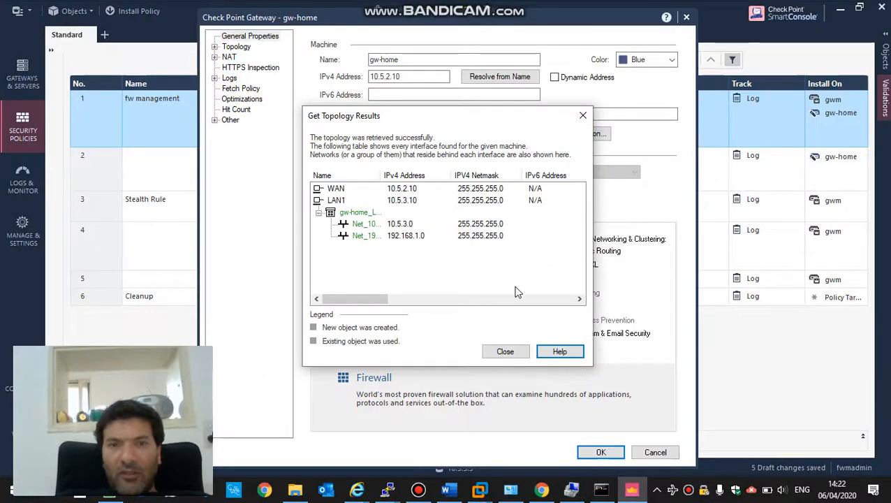
{"action": "left_click", "coordinate": [381, 236]}
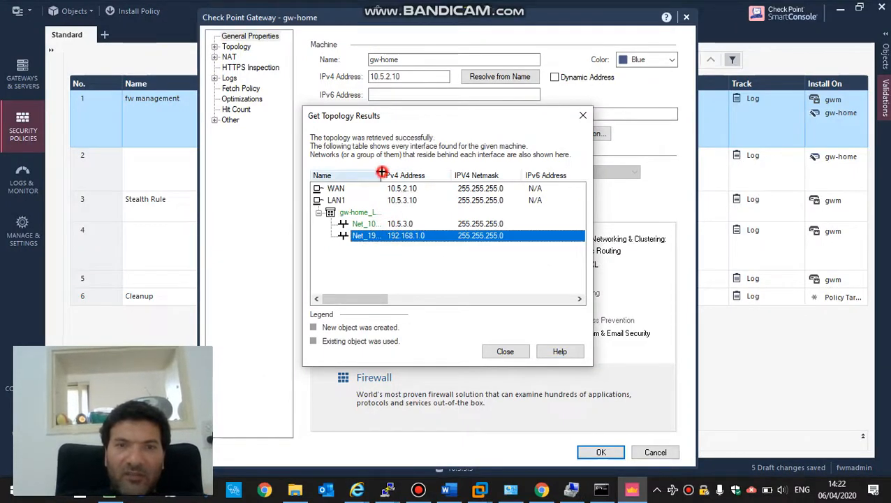
{"action": "left_click_drag", "start_coordinate": [381, 173], "coordinate": [414, 179]}
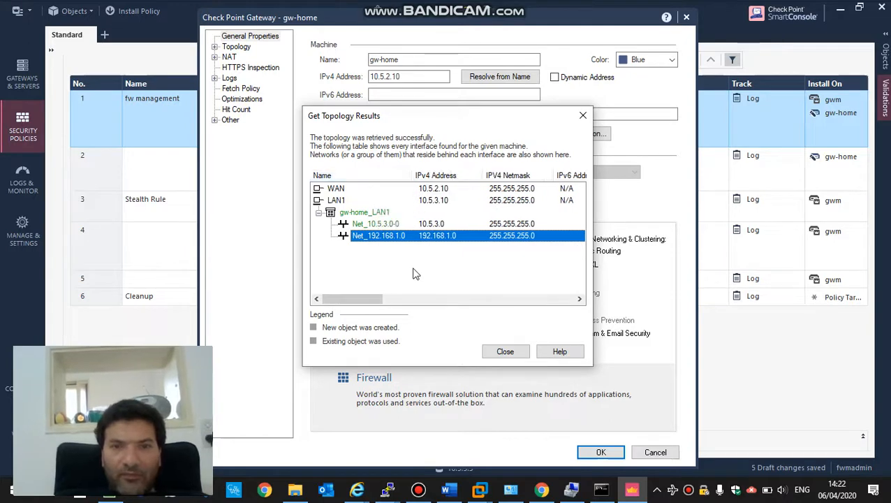
{"action": "left_click", "coordinate": [489, 353]}
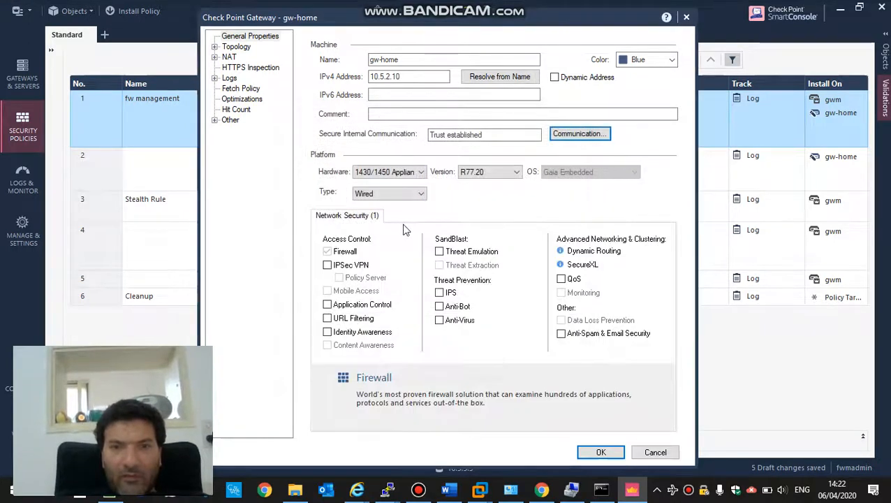
- Inspect LAN1's anti-spoofing and general settings without changes, then save gw-home with OK
{"action": "left_click", "coordinate": [236, 47]}
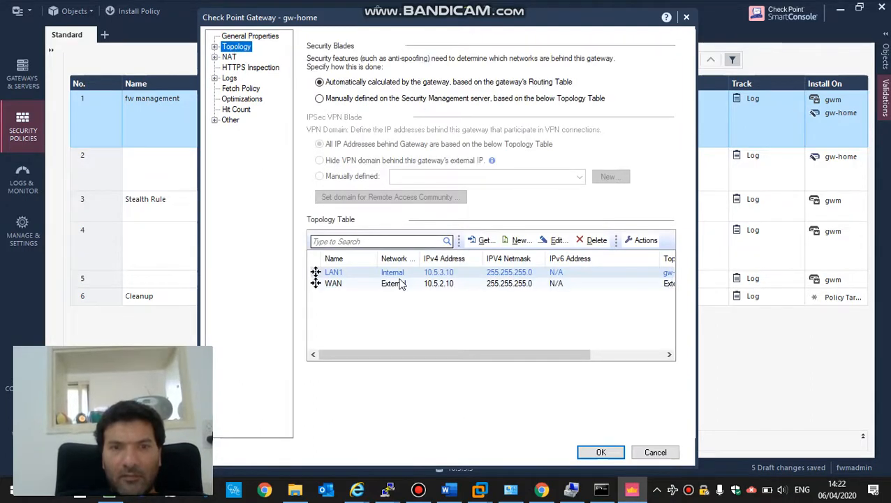
{"action": "left_click", "coordinate": [454, 272]}
{"action": "double_click", "coordinate": [454, 272]}
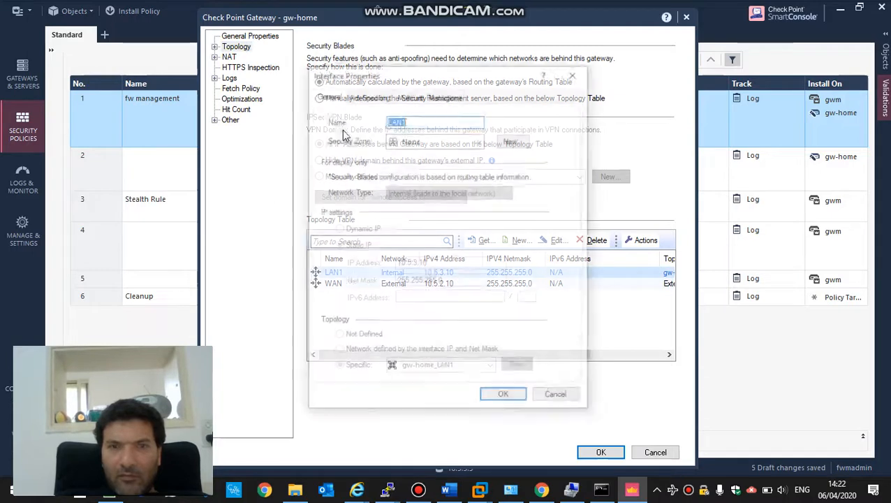
{"action": "left_click", "coordinate": [379, 98]}
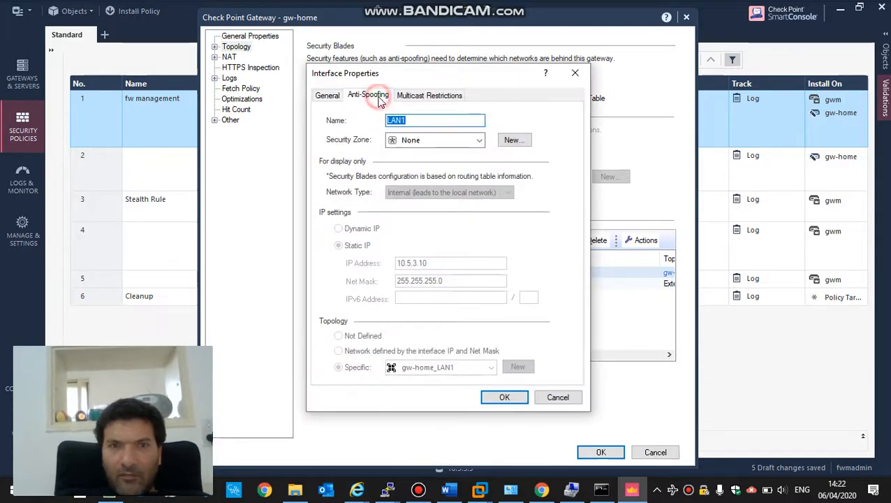
{"action": "left_click", "coordinate": [341, 99]}
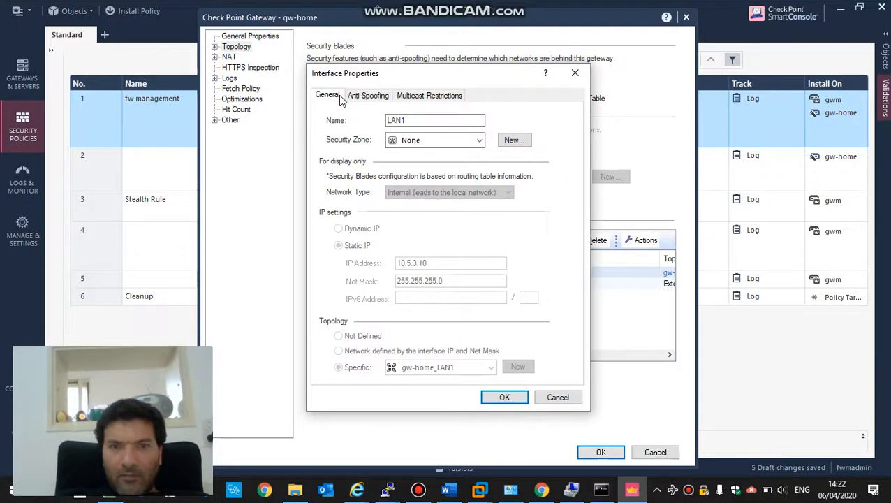
{"action": "left_click", "coordinate": [553, 401]}
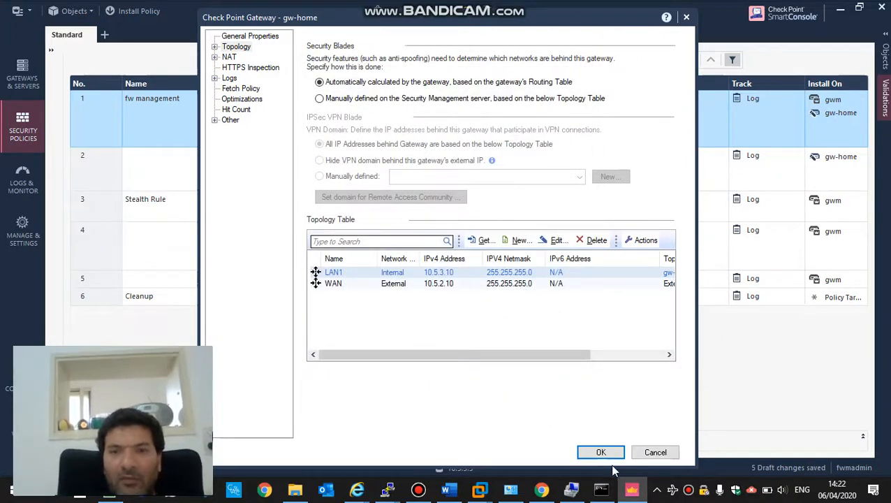
{"action": "left_click", "coordinate": [599, 452]}
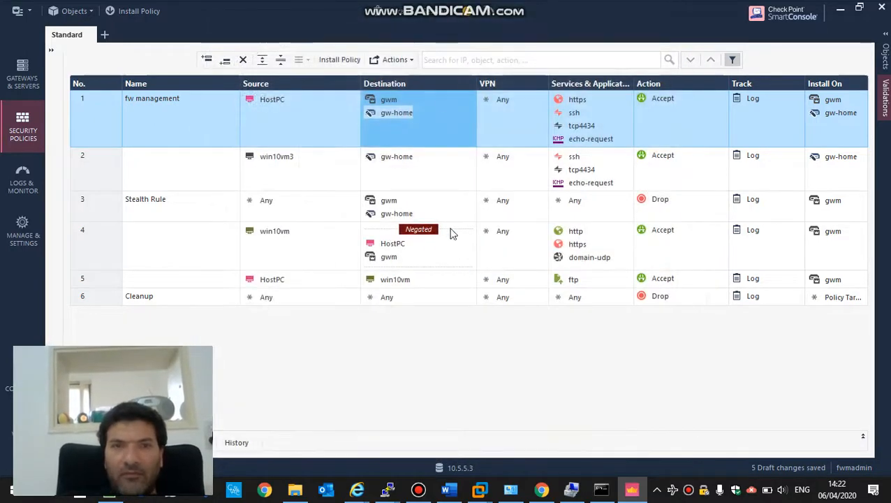
- Start Install Policy and choose Publish & Install for the six draft changes
{"action": "left_click", "coordinate": [156, 9]}
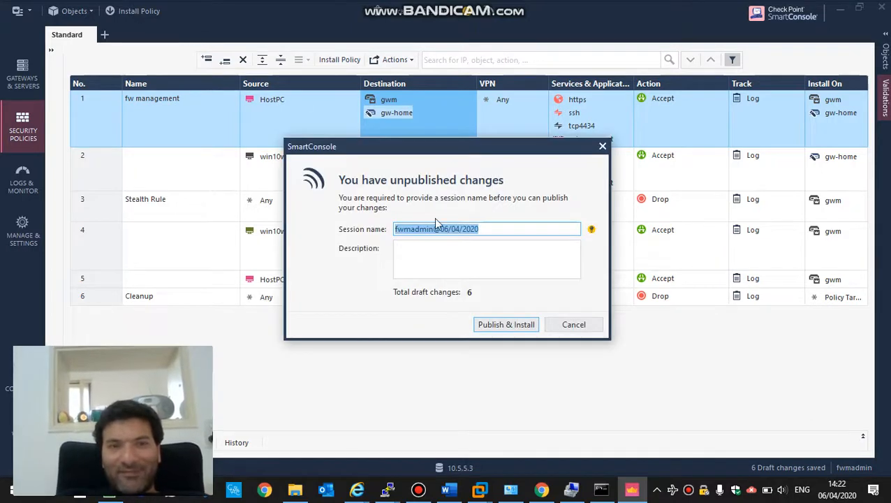
{"action": "left_click", "coordinate": [505, 324]}
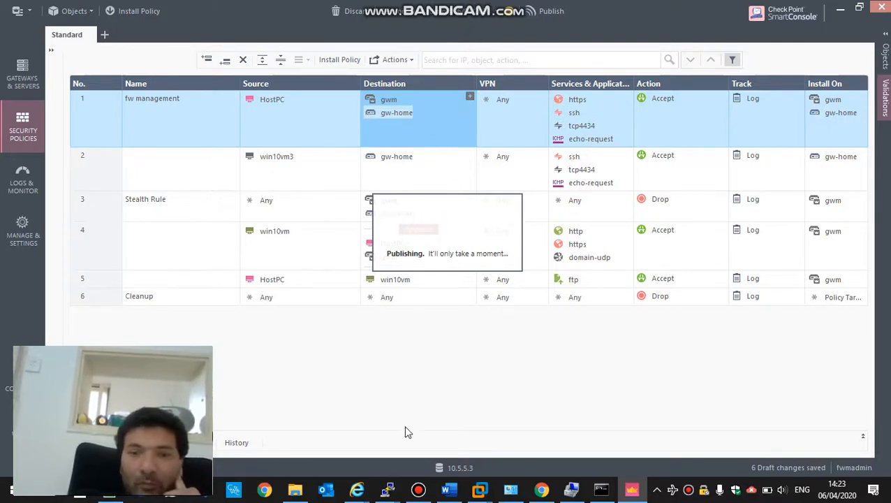
{"action": "left_click", "coordinate": [418, 488]}
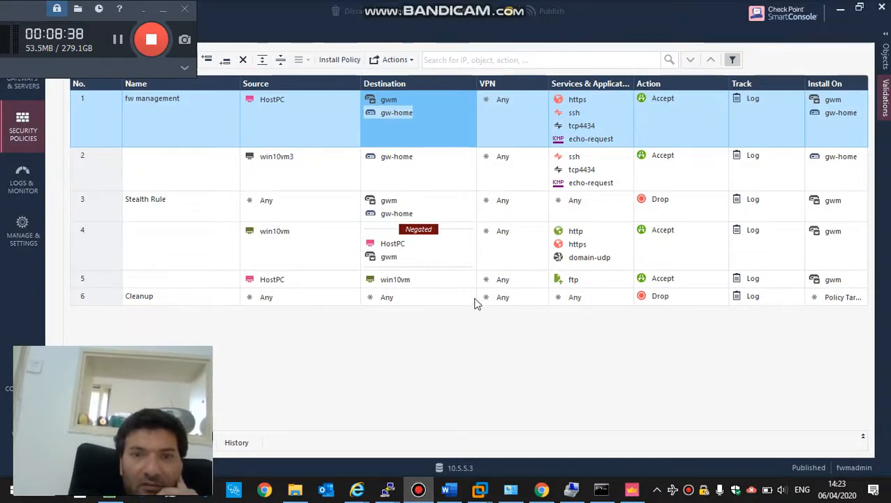
- Install the Standard policy on both gw-home and gwm, then minimize SmartConsole to the desktop
{"action": "left_click", "coordinate": [419, 492]}
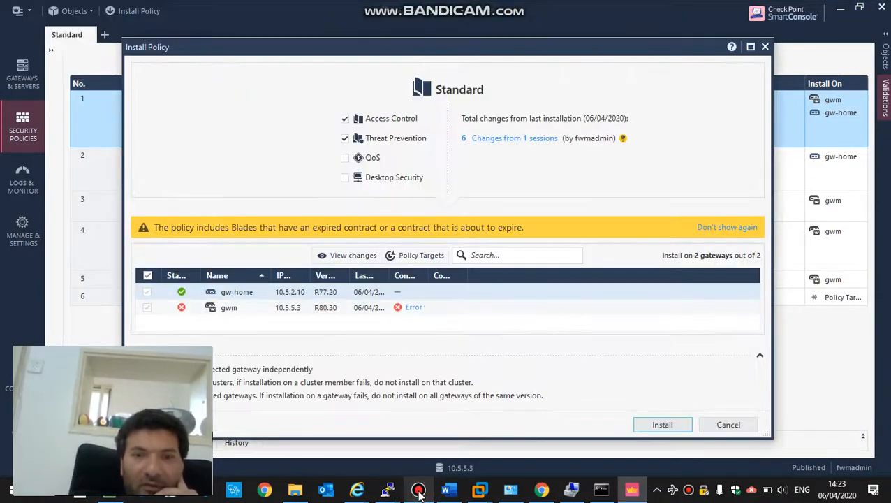
{"action": "left_click", "coordinate": [653, 430]}
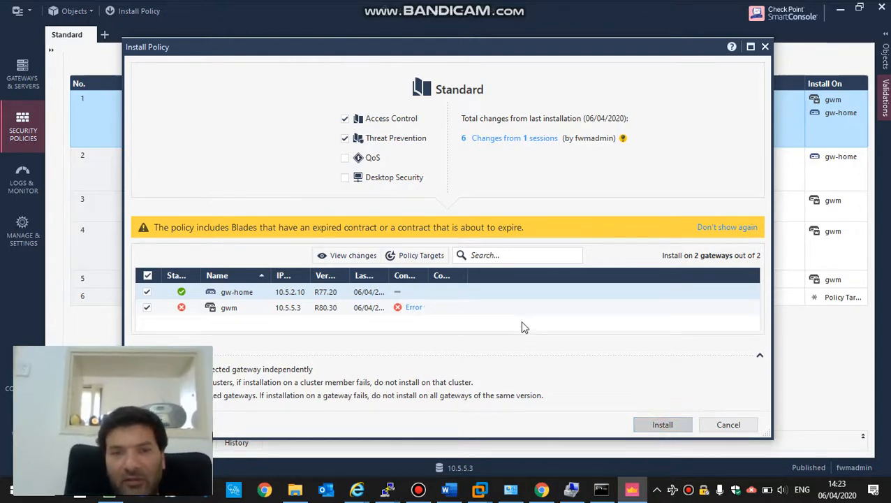
{"action": "left_click", "coordinate": [650, 425]}
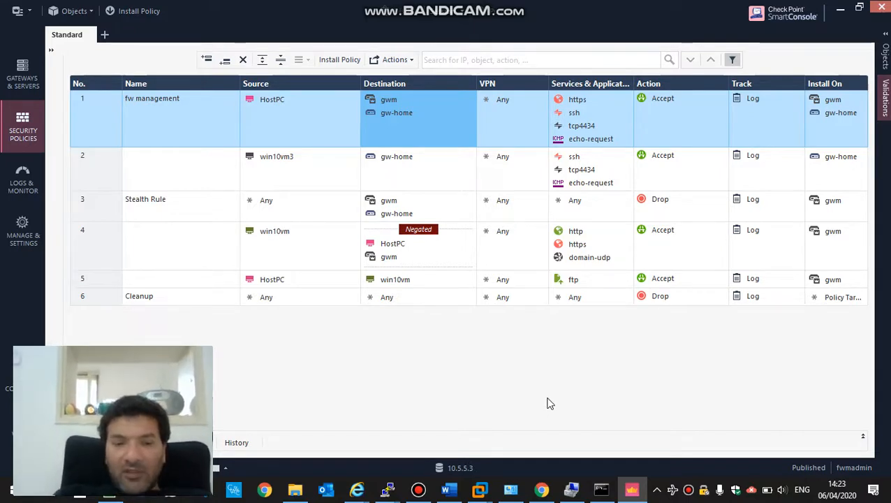
{"action": "key", "text": "super+d"}
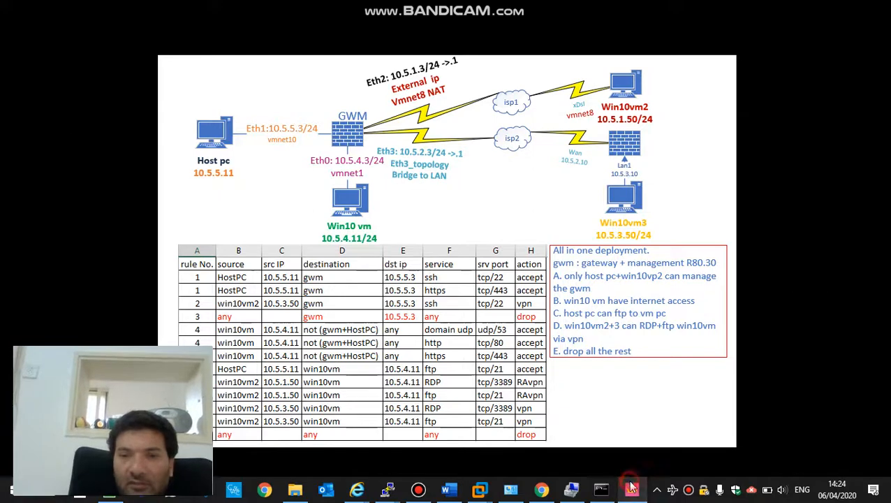
- Open the installation details: gwm succeeded for both policies, gw-home succeeded with warnings
{"action": "left_click", "coordinate": [631, 489]}
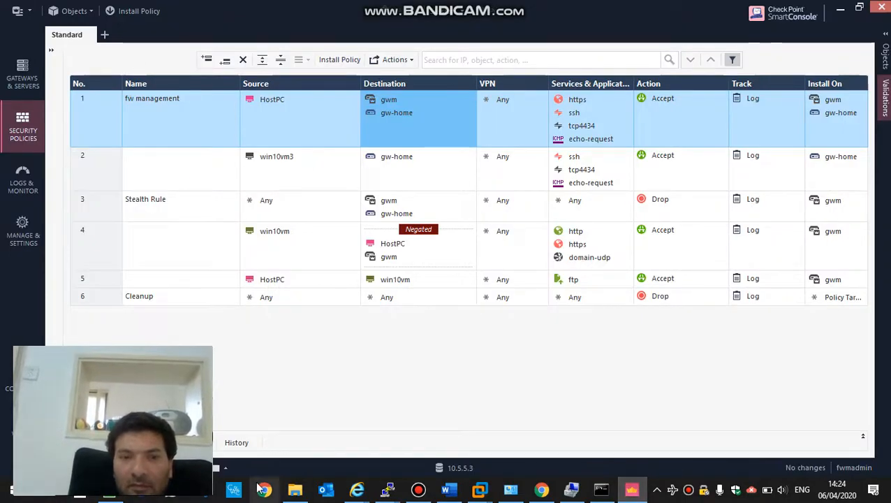
{"action": "left_click", "coordinate": [225, 469]}
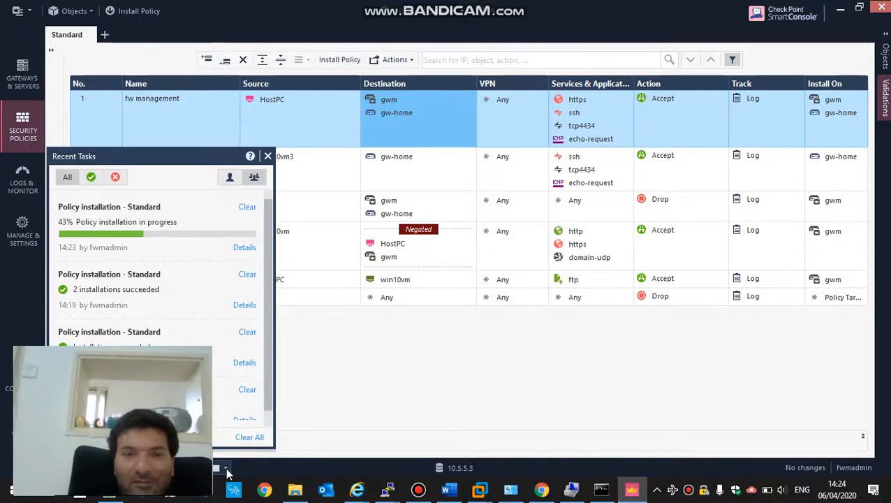
{"action": "left_click", "coordinate": [418, 490]}
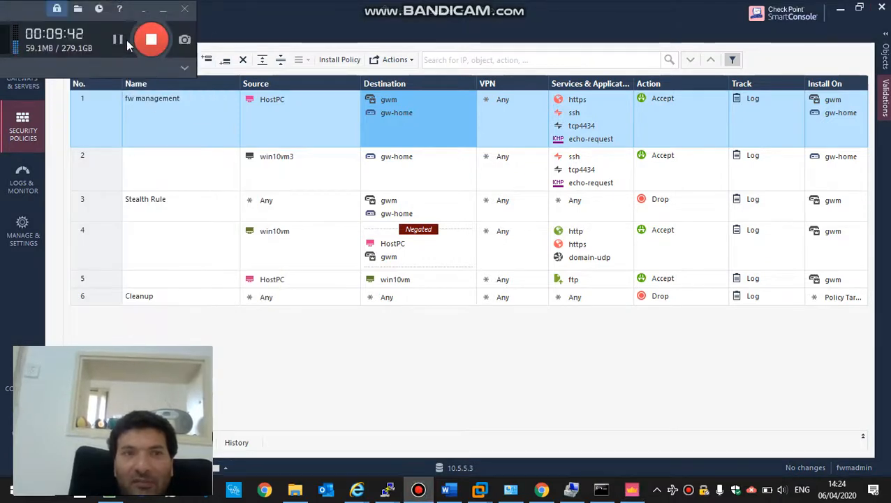
{"action": "left_click", "coordinate": [117, 39]}
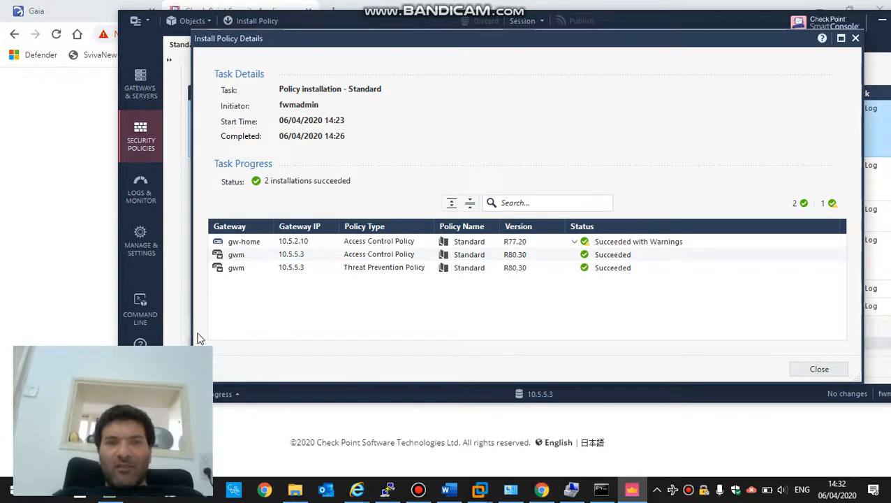
- Sign in to gw-home's Gaia WebUI at 10.5.2.10:4434 as admin with the account password
{"action": "left_click", "coordinate": [79, 255]}
{"action": "type", "text": "a"}
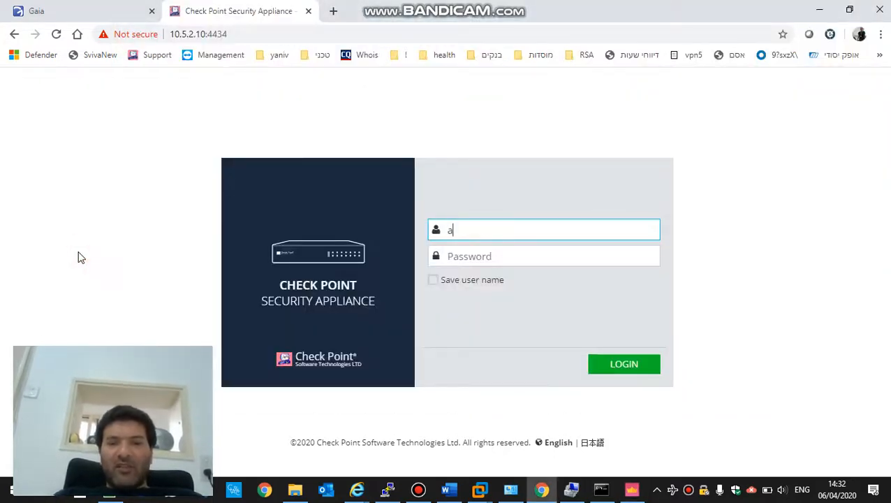
{"action": "type", "text": "dmin"}
{"action": "key", "text": "Tab"}
{"action": "type", "text": "*"}
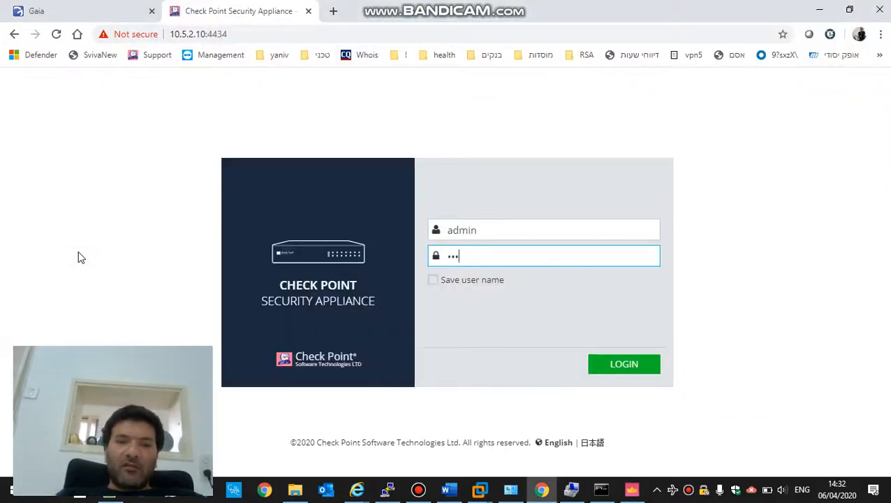
{"action": "key", "text": "Return"}
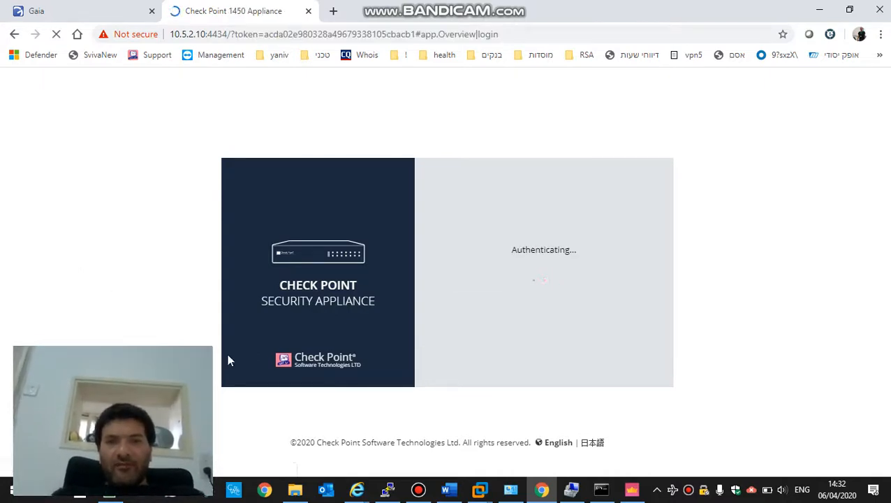
{"action": "left_click", "coordinate": [418, 491]}
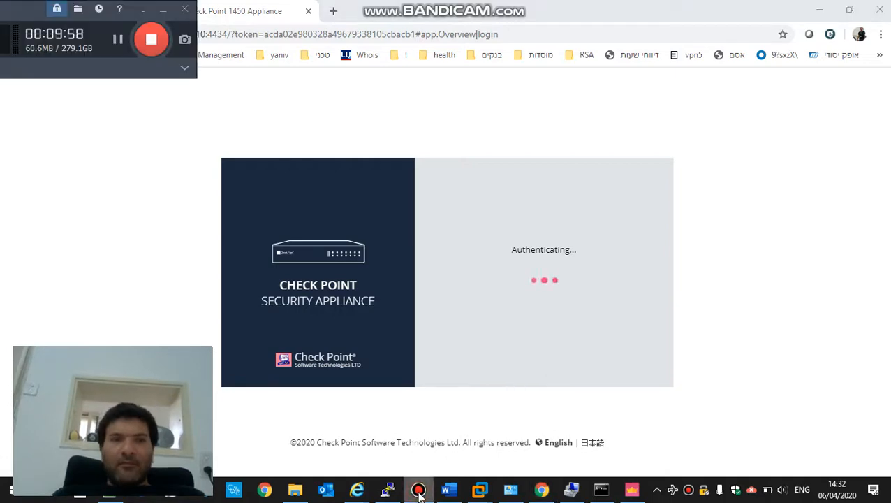